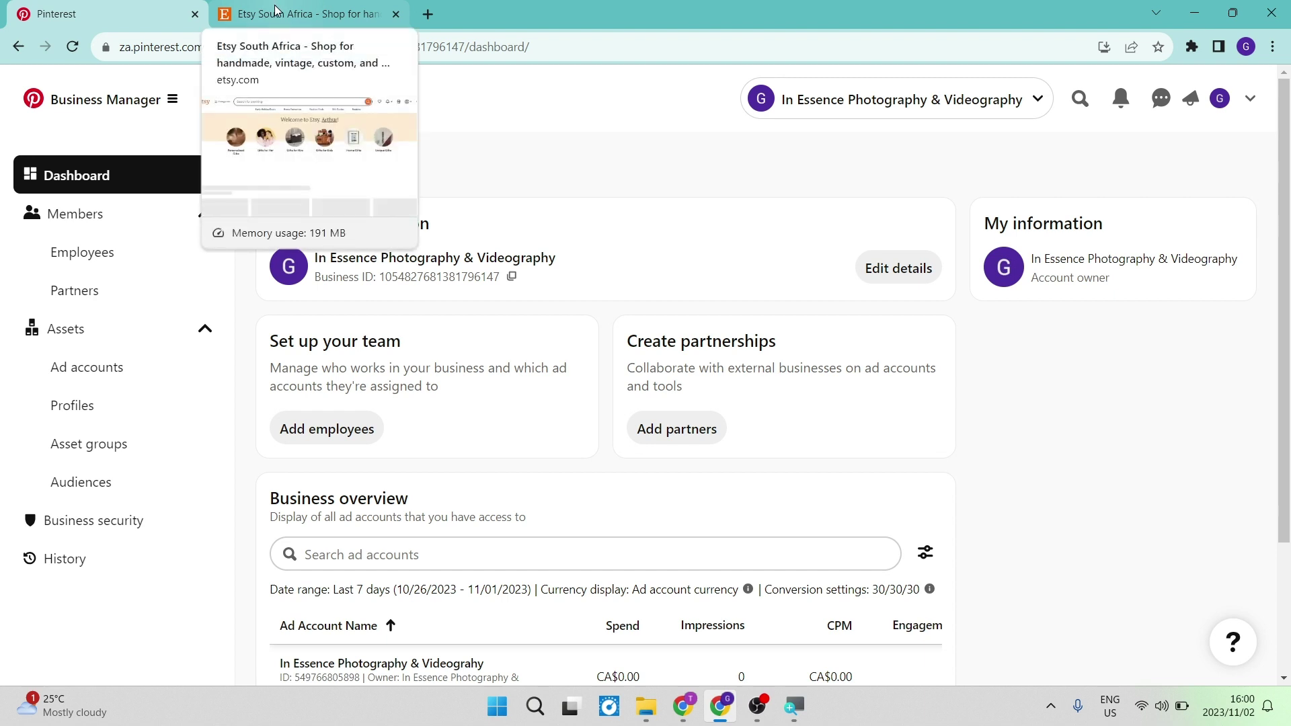
- In Etsy Shop Manager, show the Listings page with the Cool Door knobs listing at US$5,00
{"action": "left_click", "coordinate": [275, 11]}
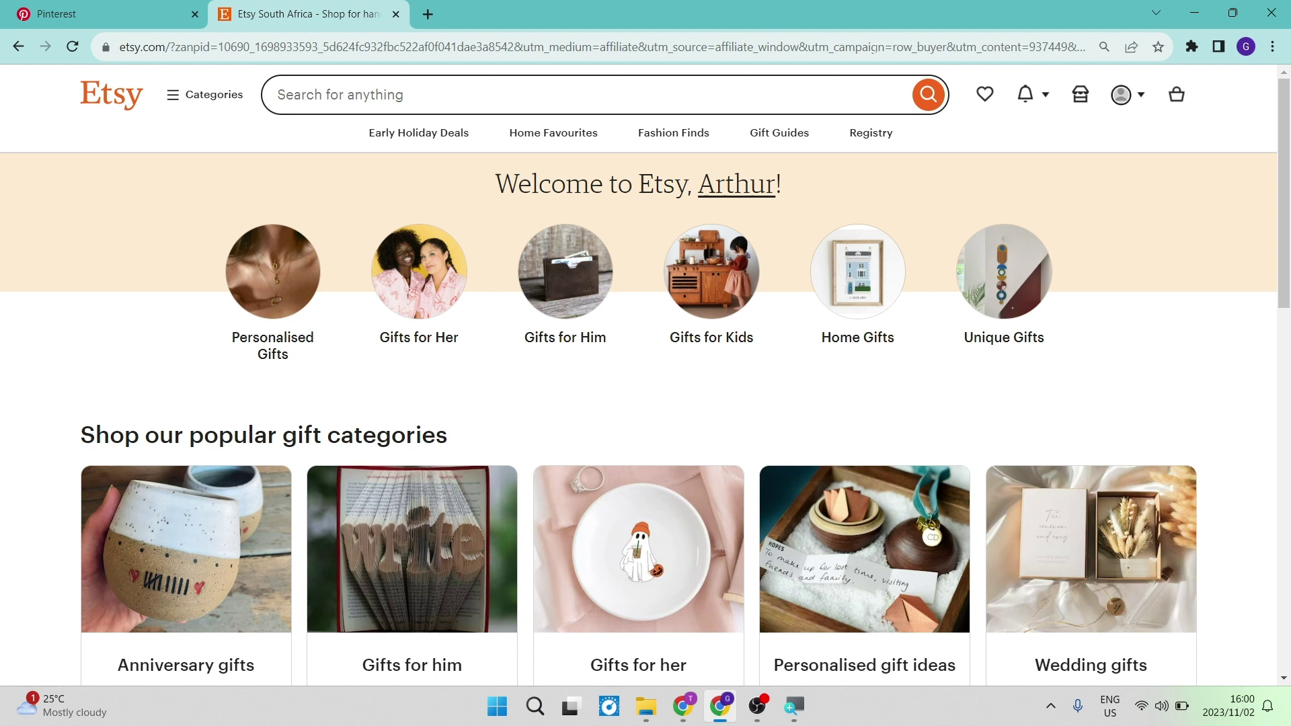
{"action": "left_click", "coordinate": [1077, 97]}
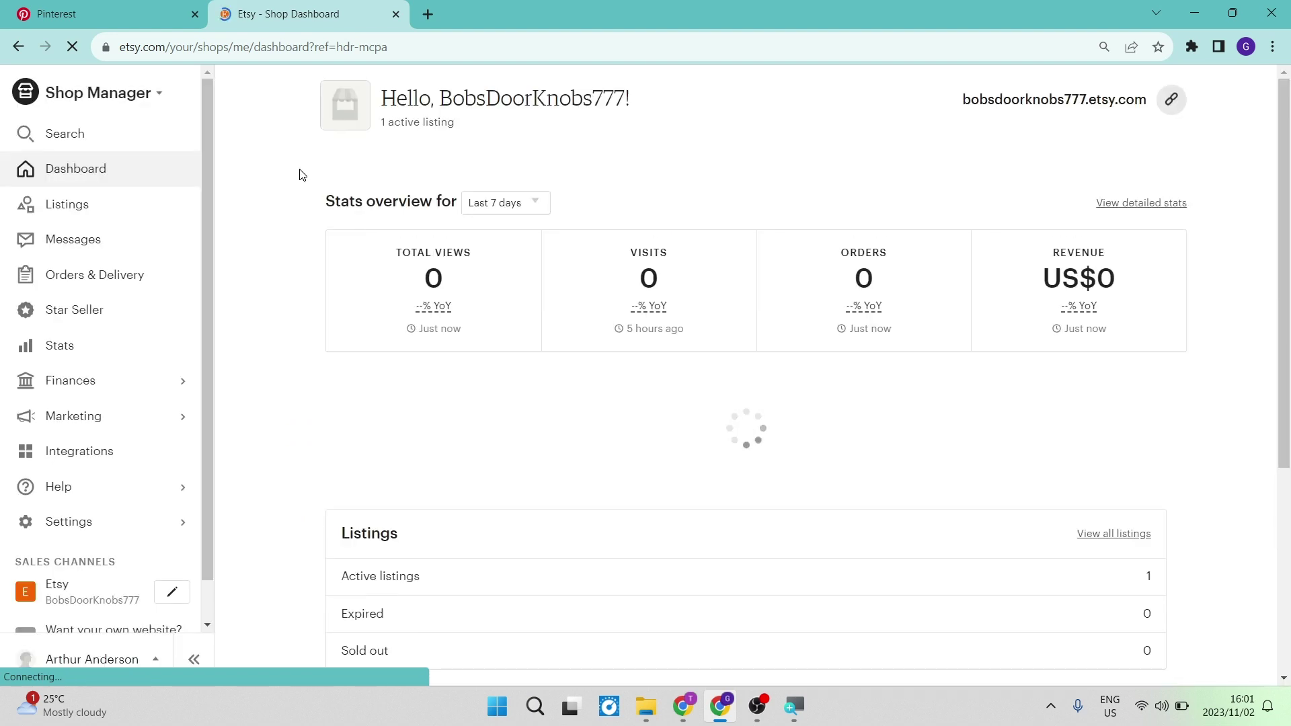
{"action": "left_click", "coordinate": [94, 213]}
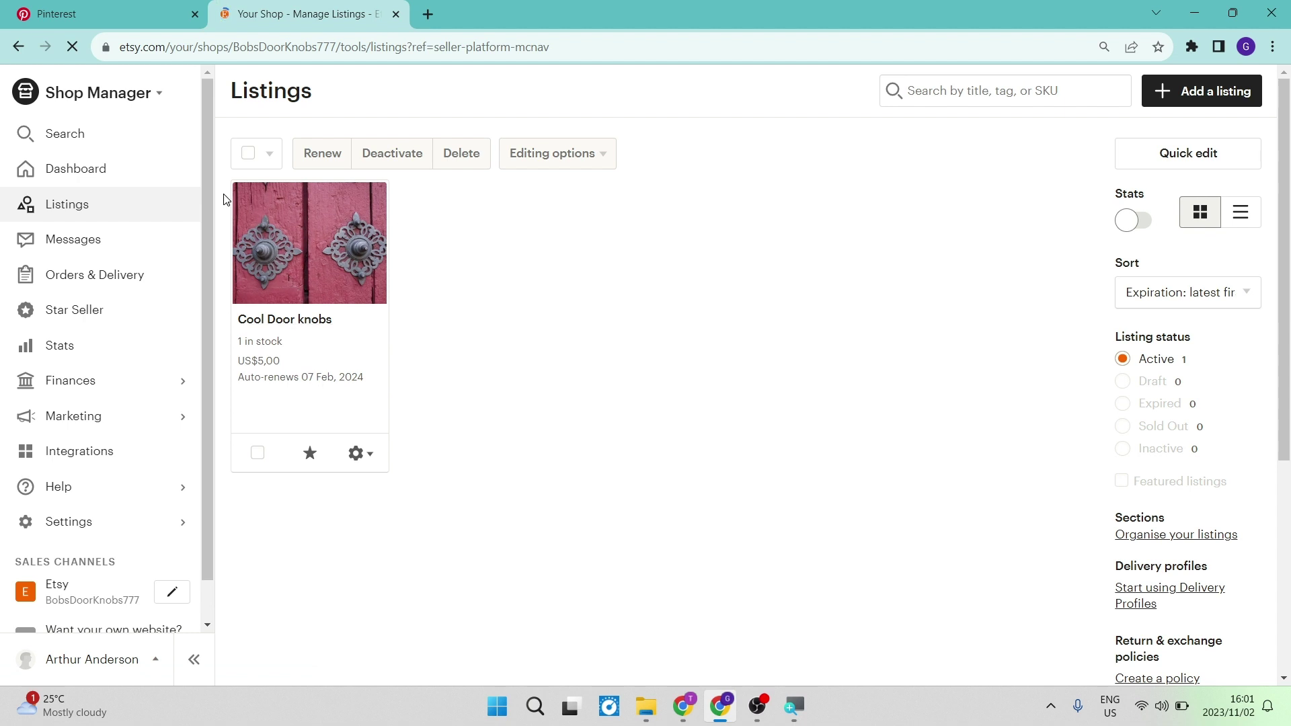
- Back in Pinterest Business Manager, bring up the list of ad accounts
{"action": "left_click", "coordinate": [103, 4]}
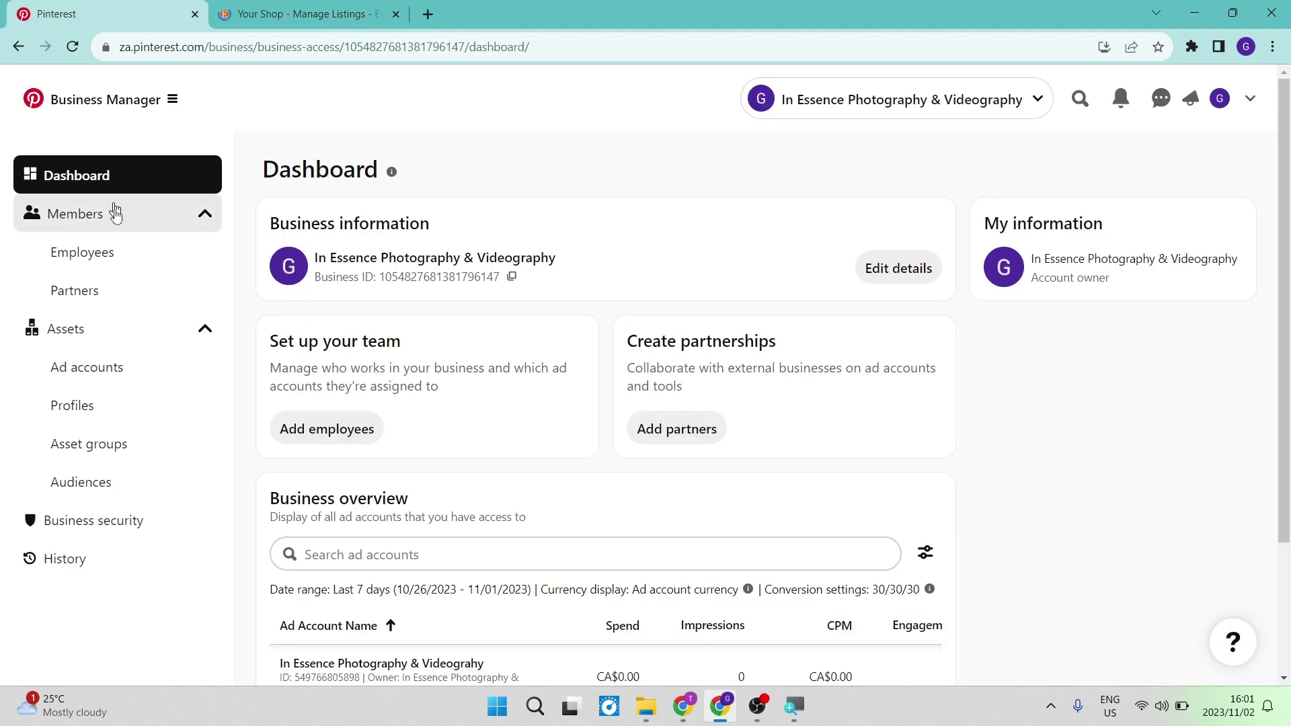
{"action": "left_click", "coordinate": [106, 106]}
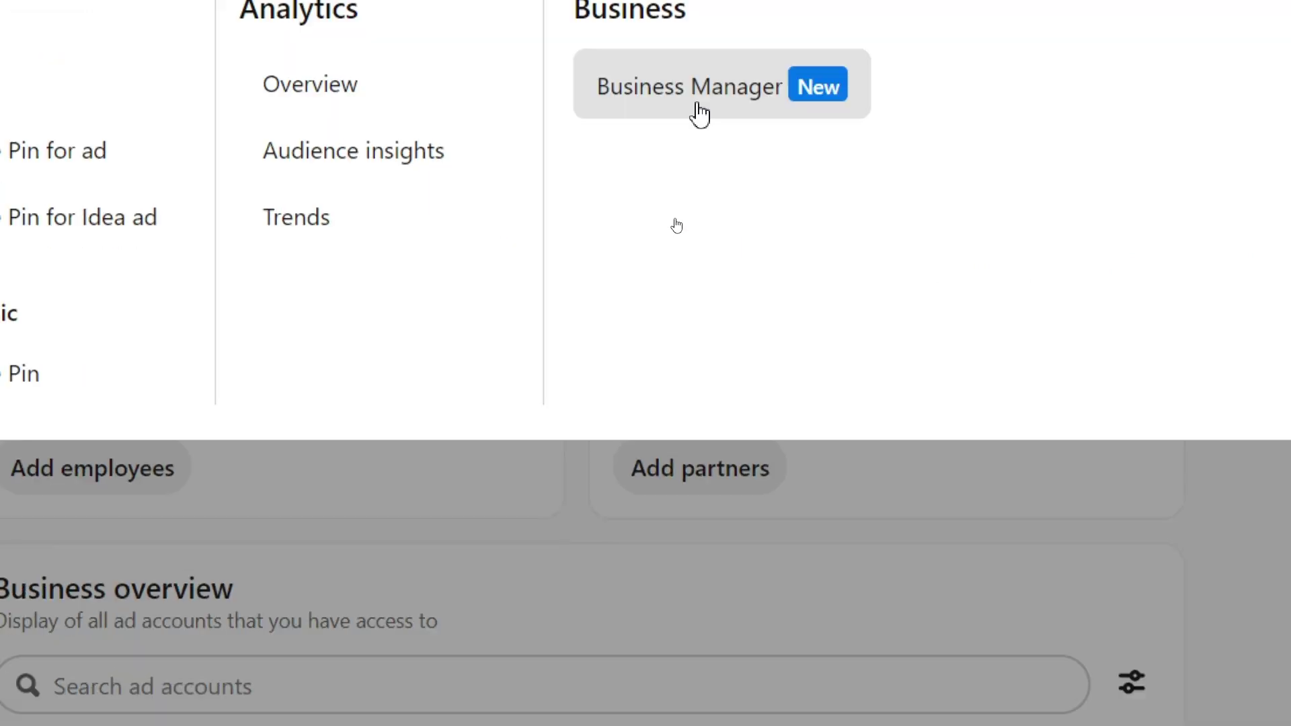
{"action": "left_click", "coordinate": [109, 106]}
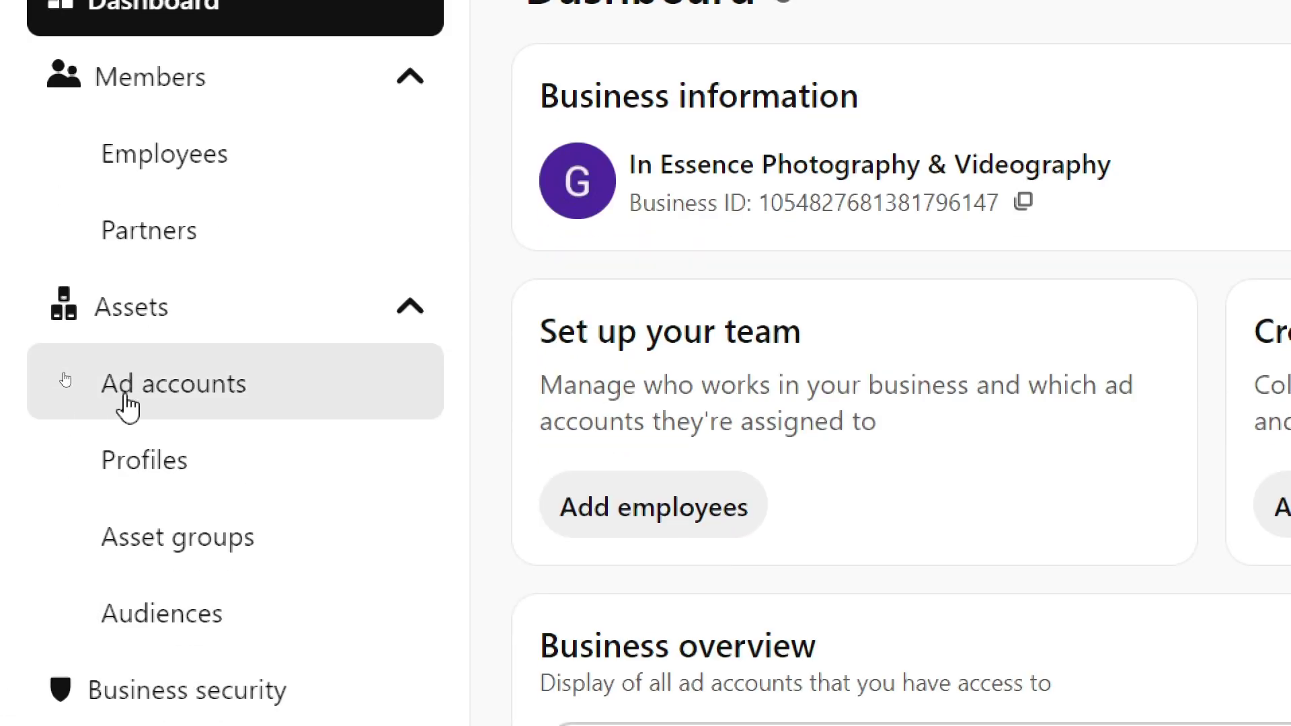
{"action": "left_click", "coordinate": [202, 403]}
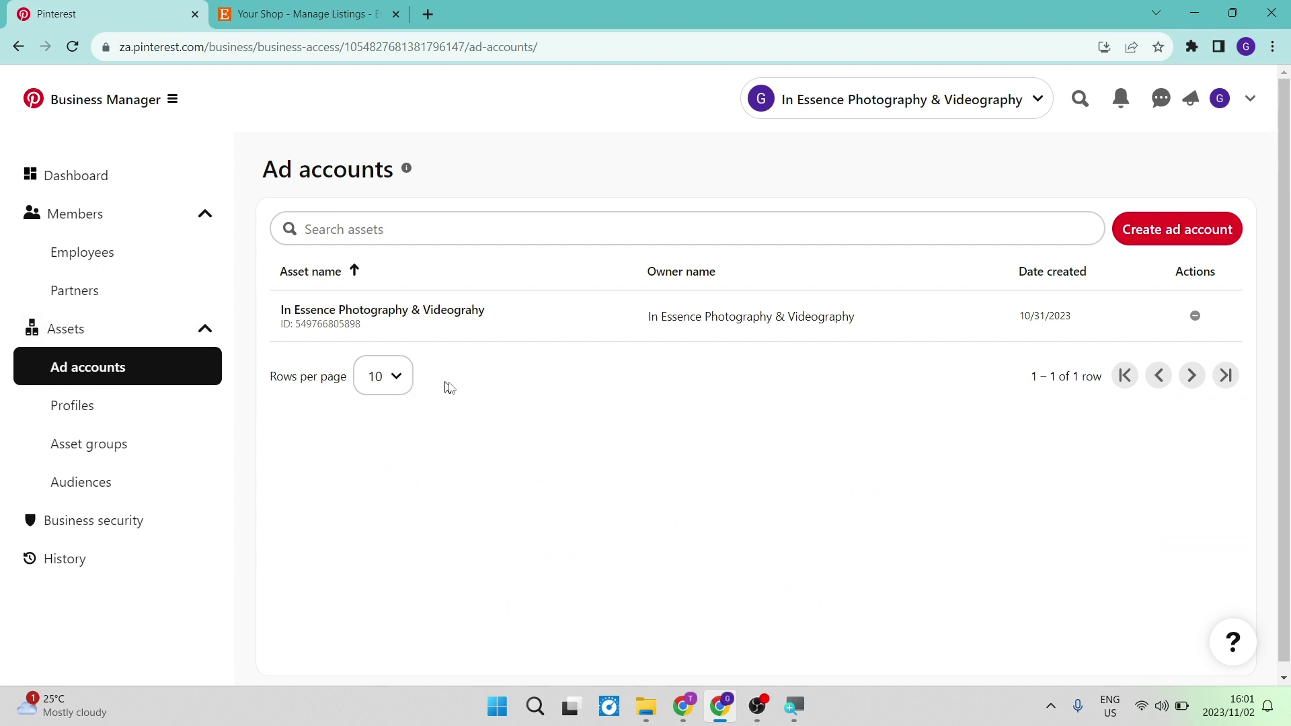
- Open the business's ad account and start creating a new ad
{"action": "left_click", "coordinate": [379, 314]}
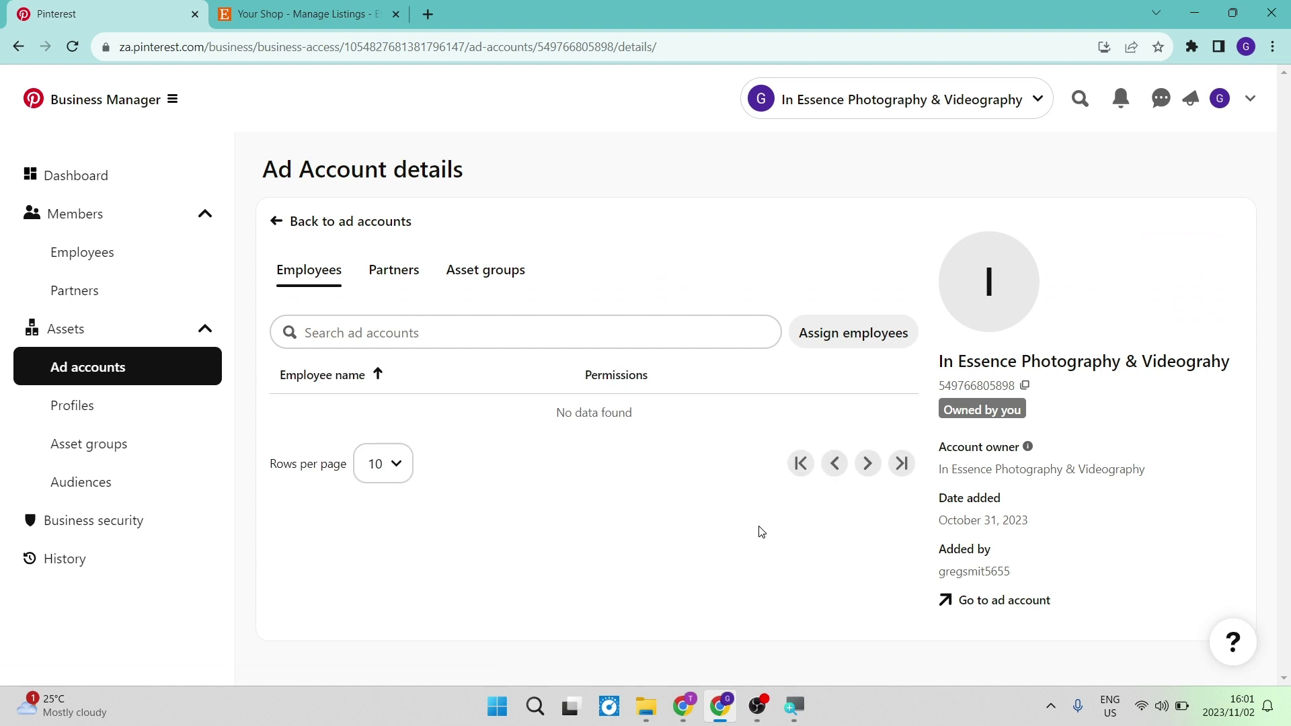
{"action": "left_click", "coordinate": [971, 613]}
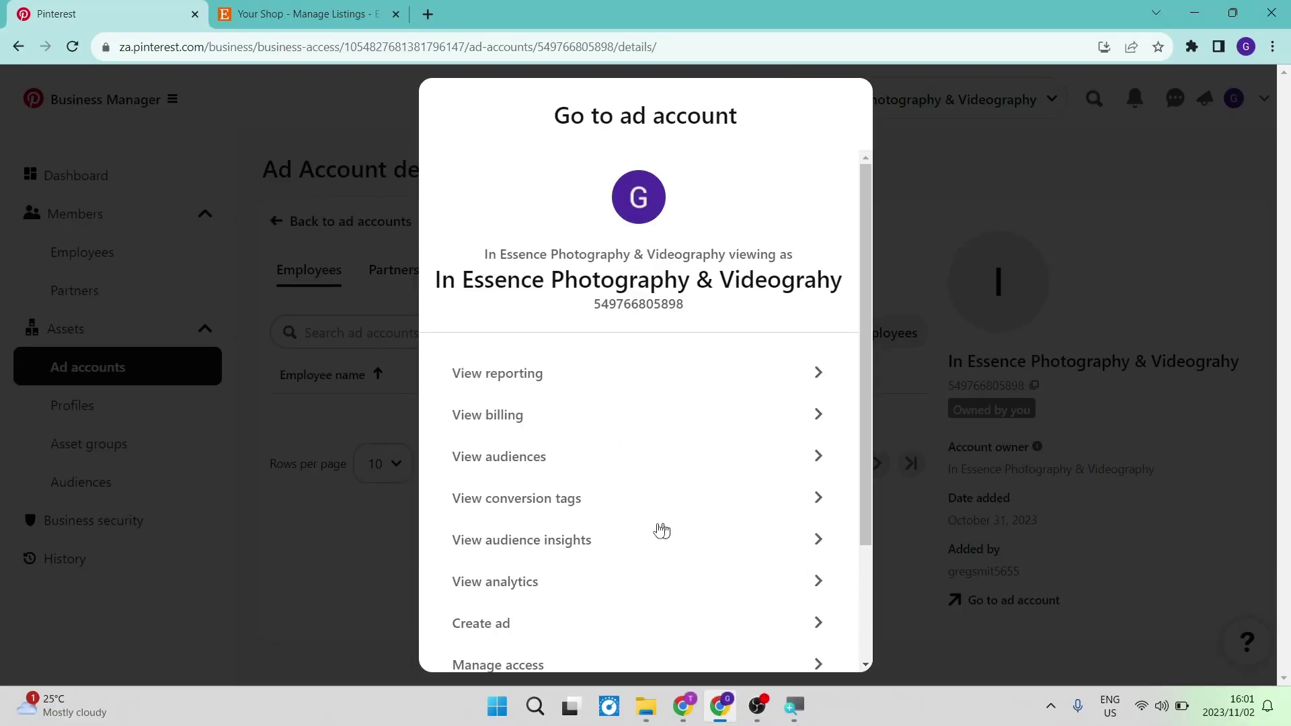
{"action": "scroll", "coordinate": [552, 542], "scroll_direction": "down", "scroll_amount": 3}
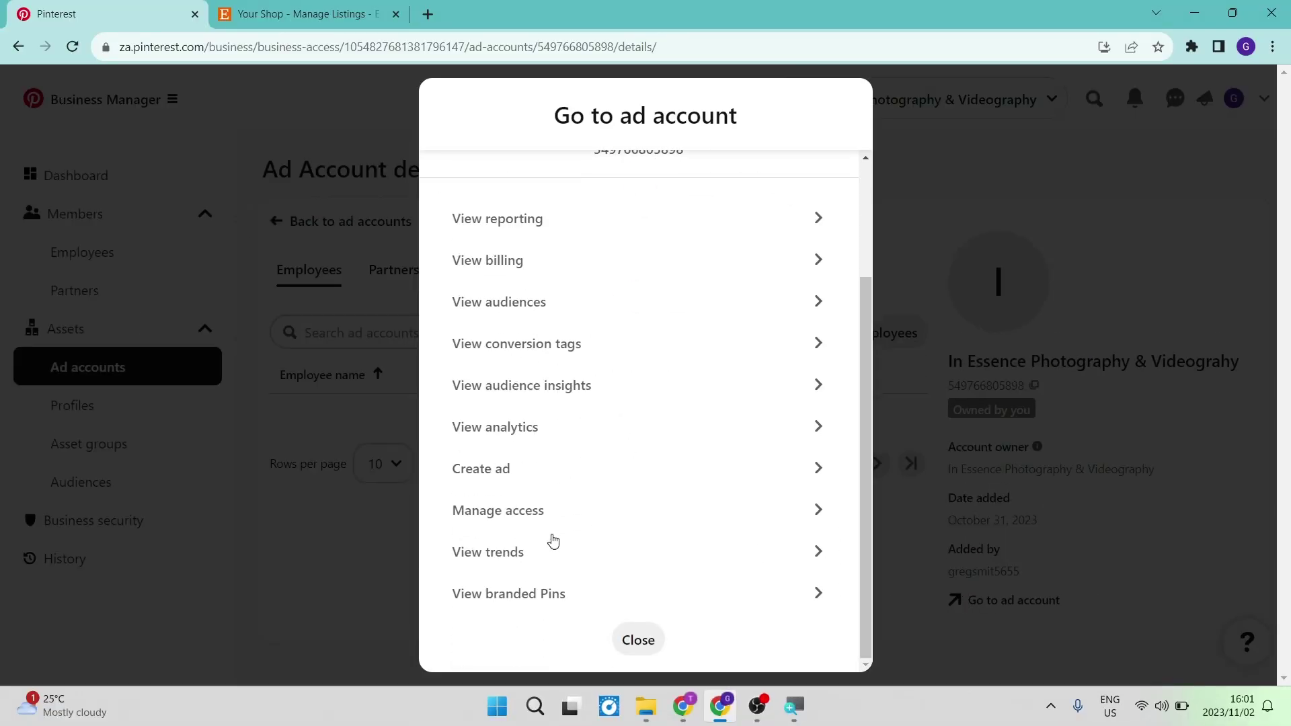
{"action": "left_click", "coordinate": [549, 474]}
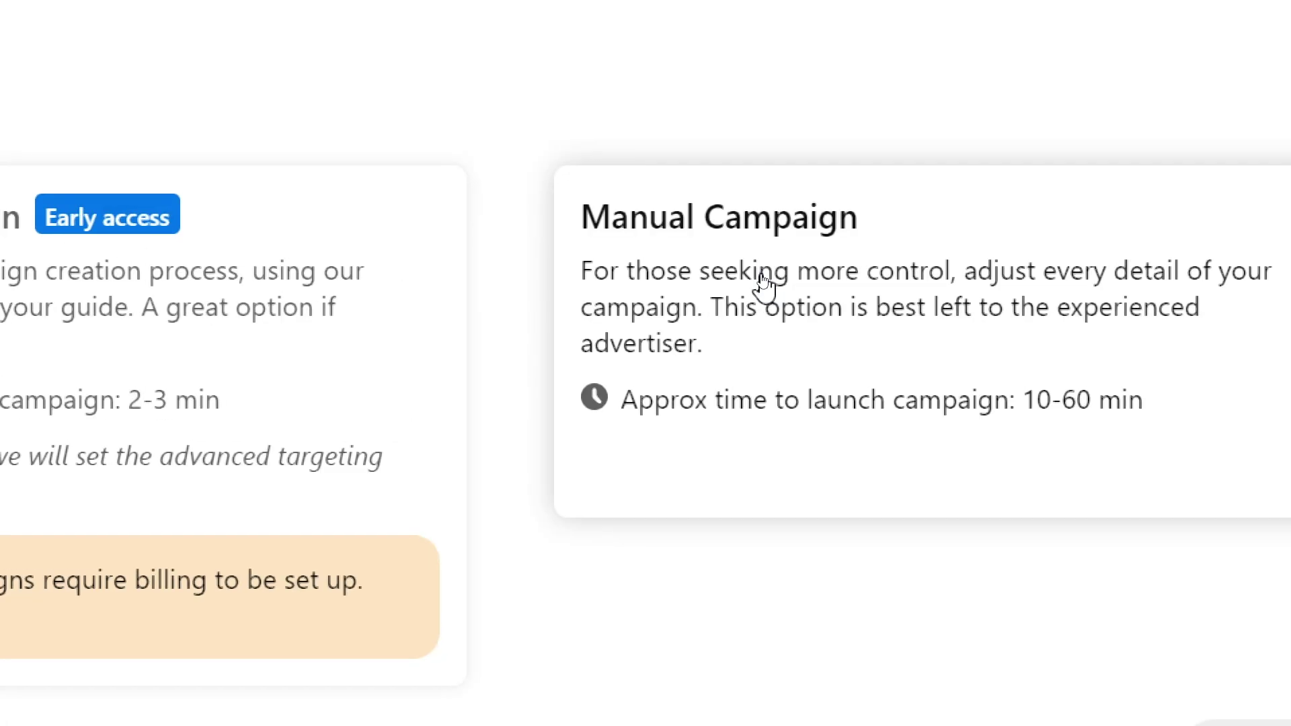
- Start a fresh manual campaign, discarding the old draft, with the Brand awareness objective
{"action": "left_click", "coordinate": [762, 279]}
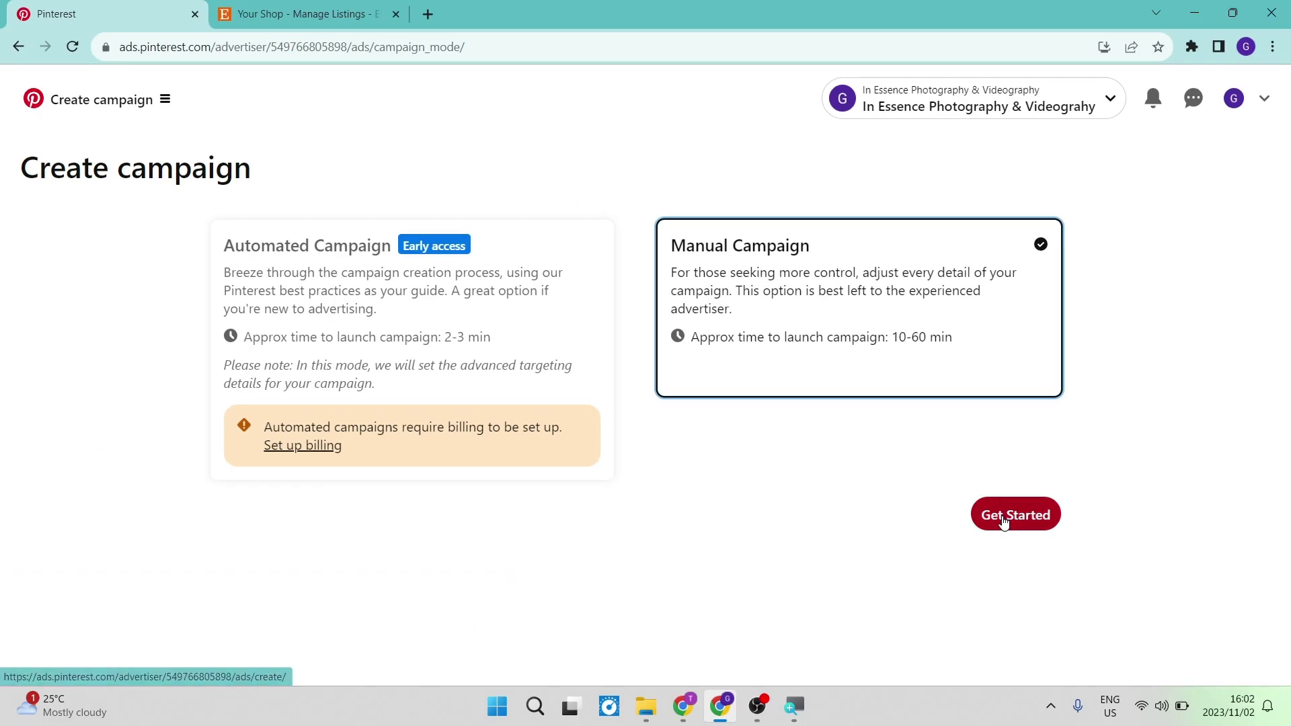
{"action": "left_click", "coordinate": [1003, 522]}
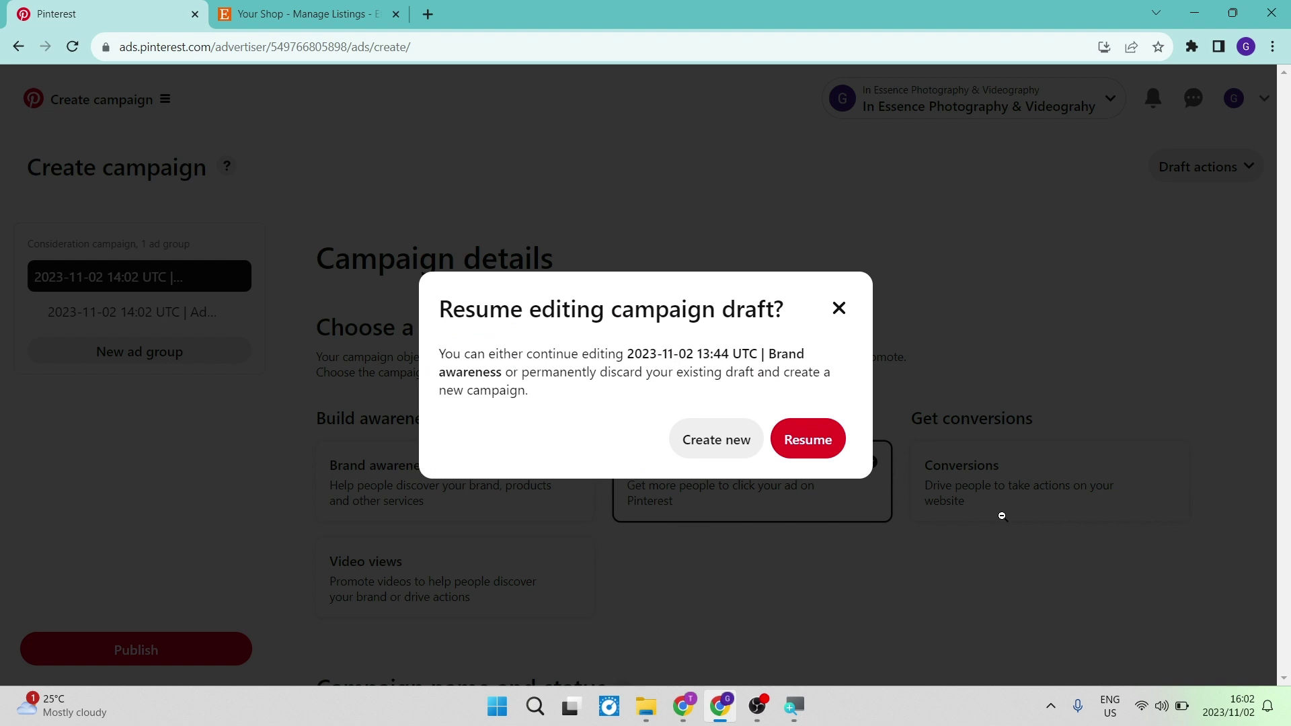
{"action": "left_click", "coordinate": [710, 435]}
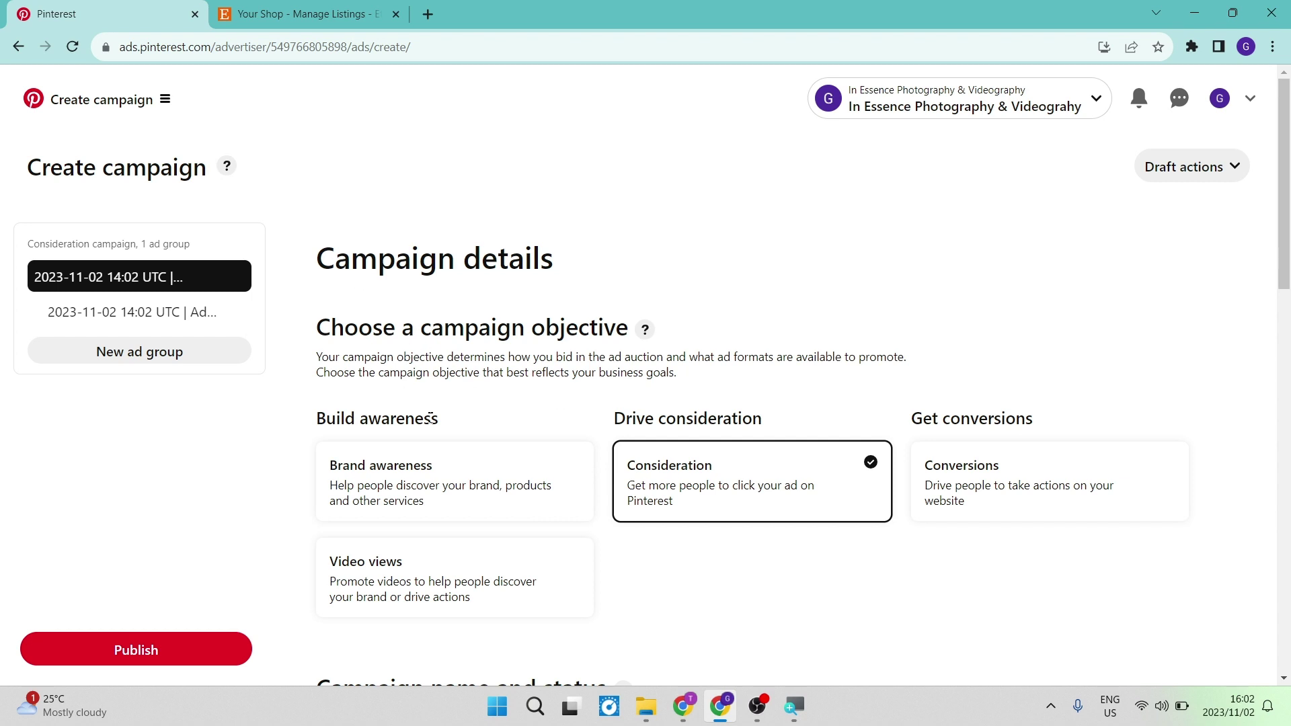
{"action": "left_click", "coordinate": [441, 499]}
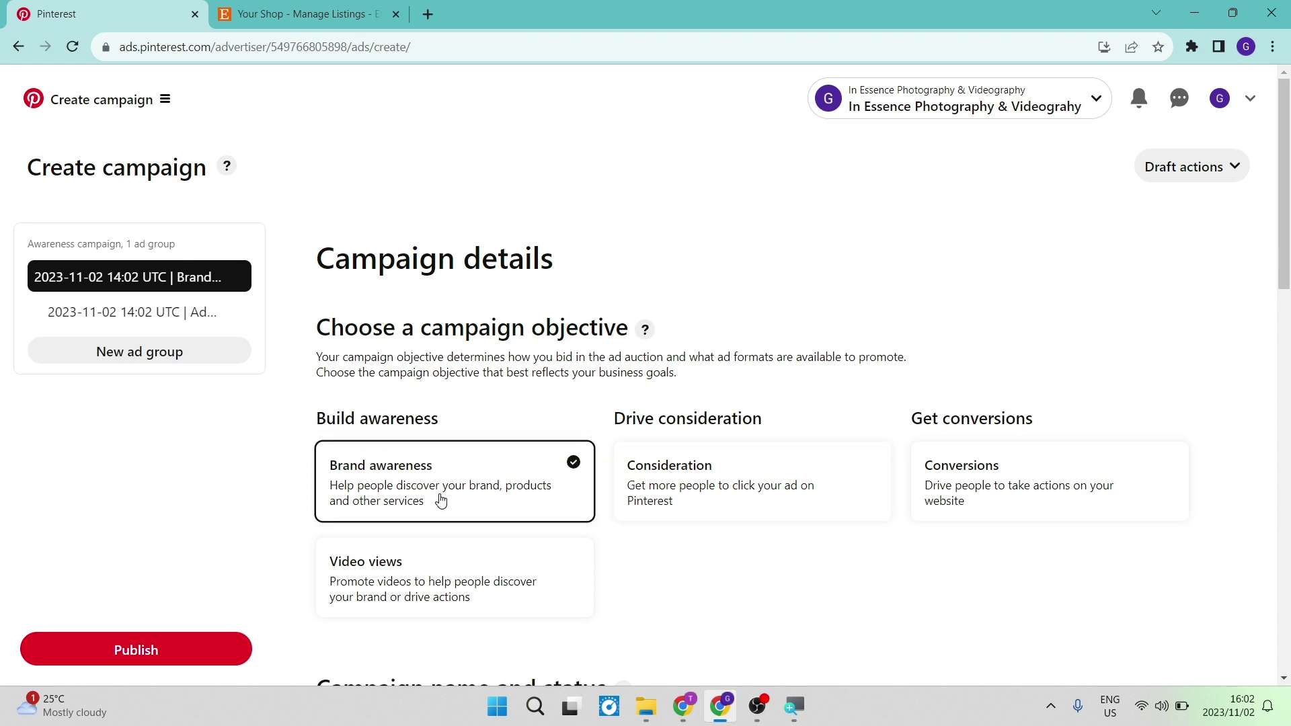
{"action": "scroll", "coordinate": [439, 498], "scroll_direction": "down", "scroll_amount": 6}
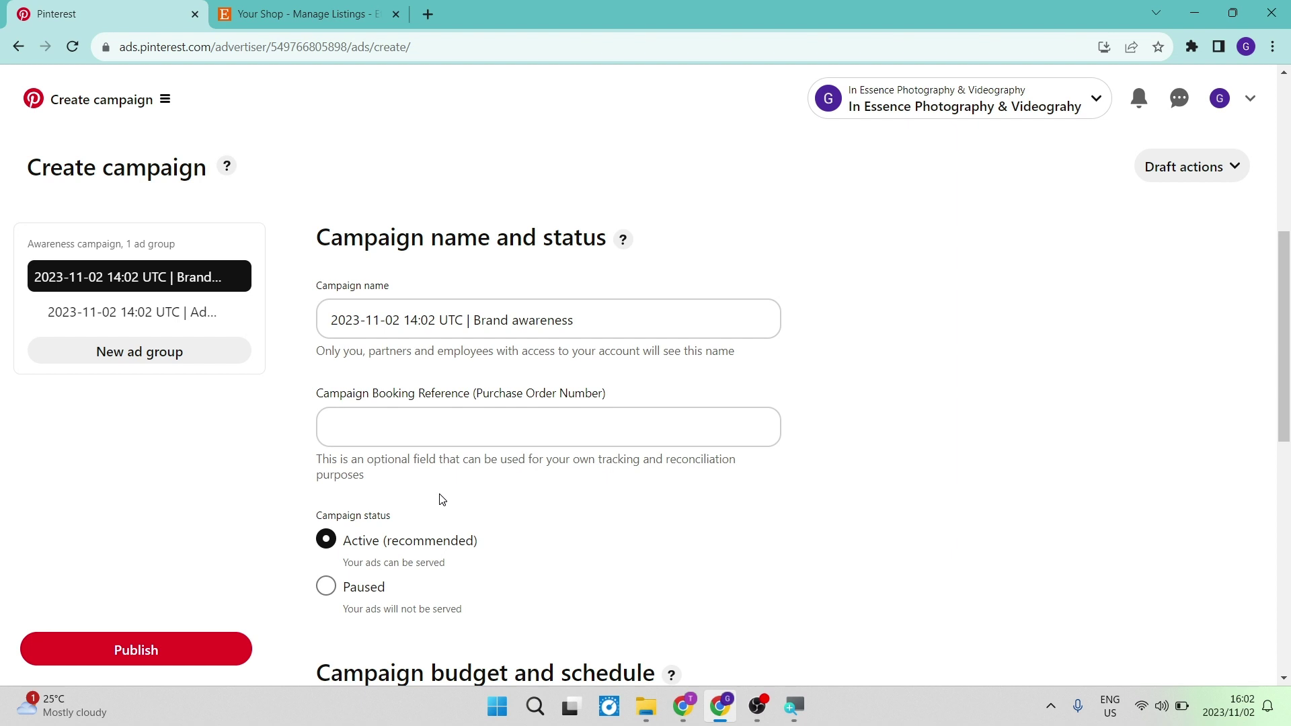
- Give the campaign a 200 CAD daily budget running continuously, then continue to ad group details
{"action": "scroll", "coordinate": [442, 499], "scroll_direction": "down", "scroll_amount": 4}
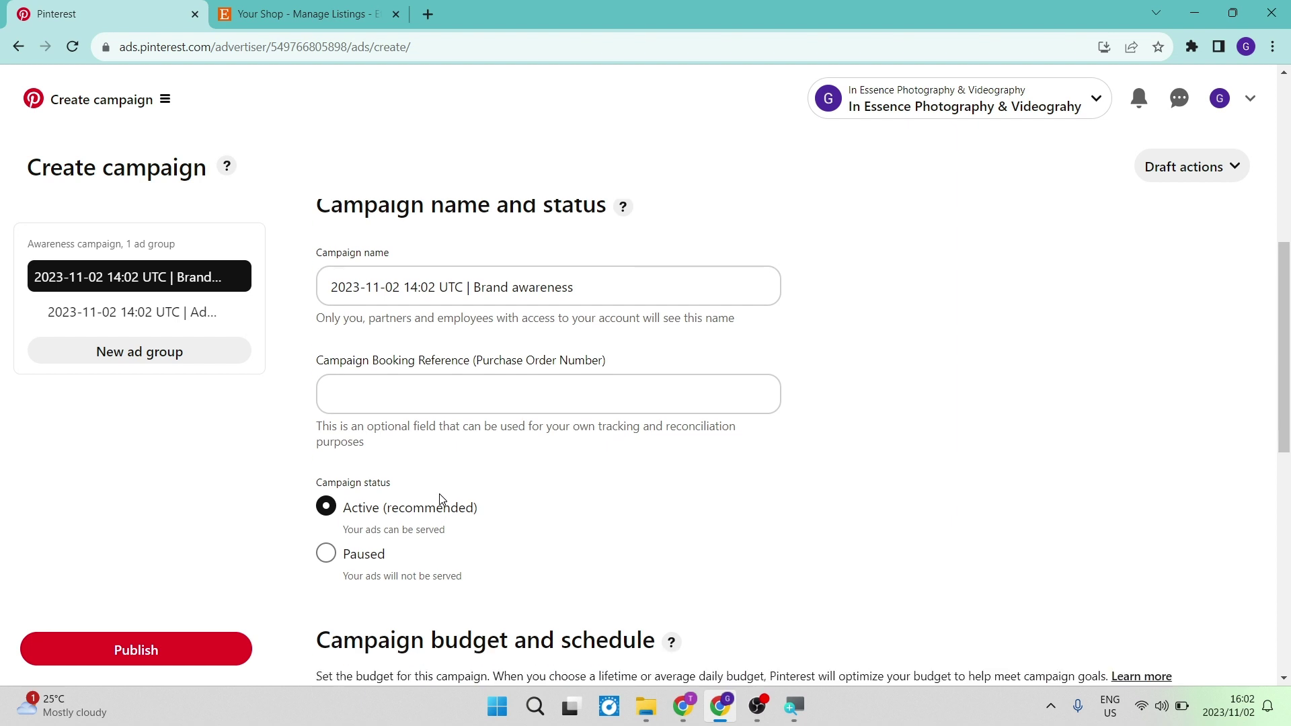
{"action": "scroll", "coordinate": [440, 497], "scroll_direction": "down", "scroll_amount": 3}
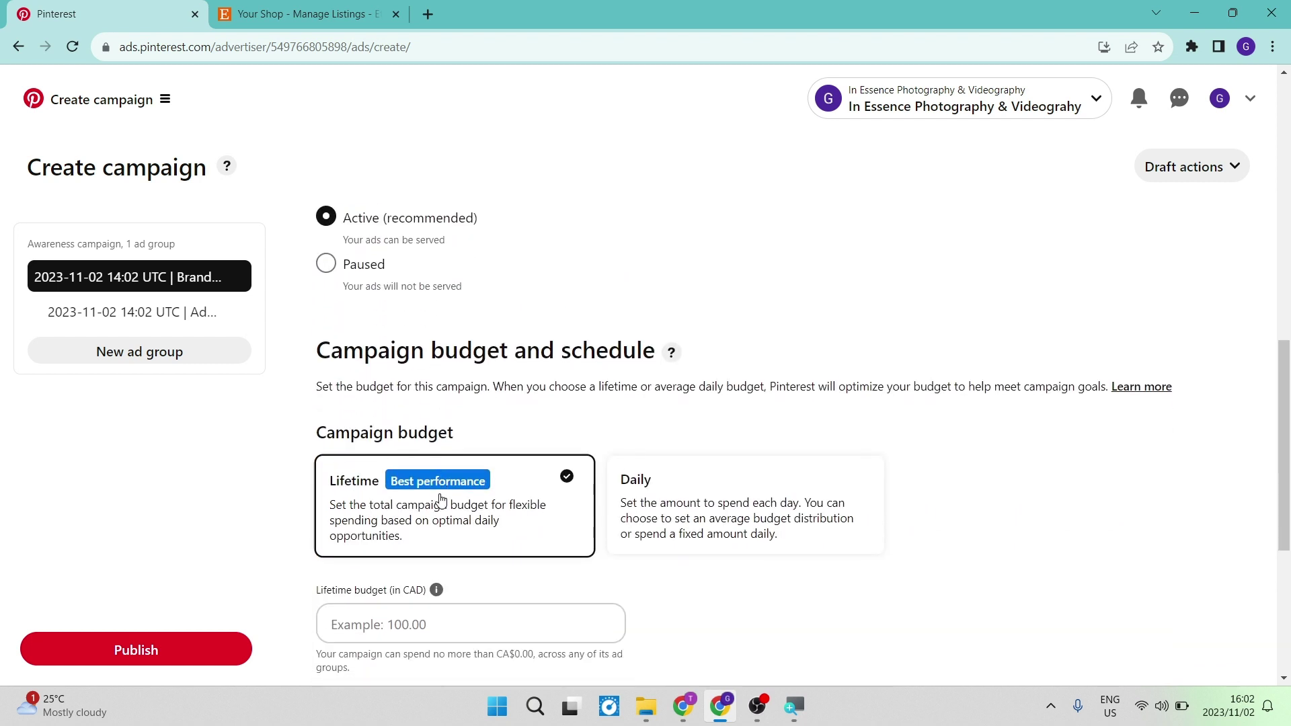
{"action": "left_click", "coordinate": [713, 372]}
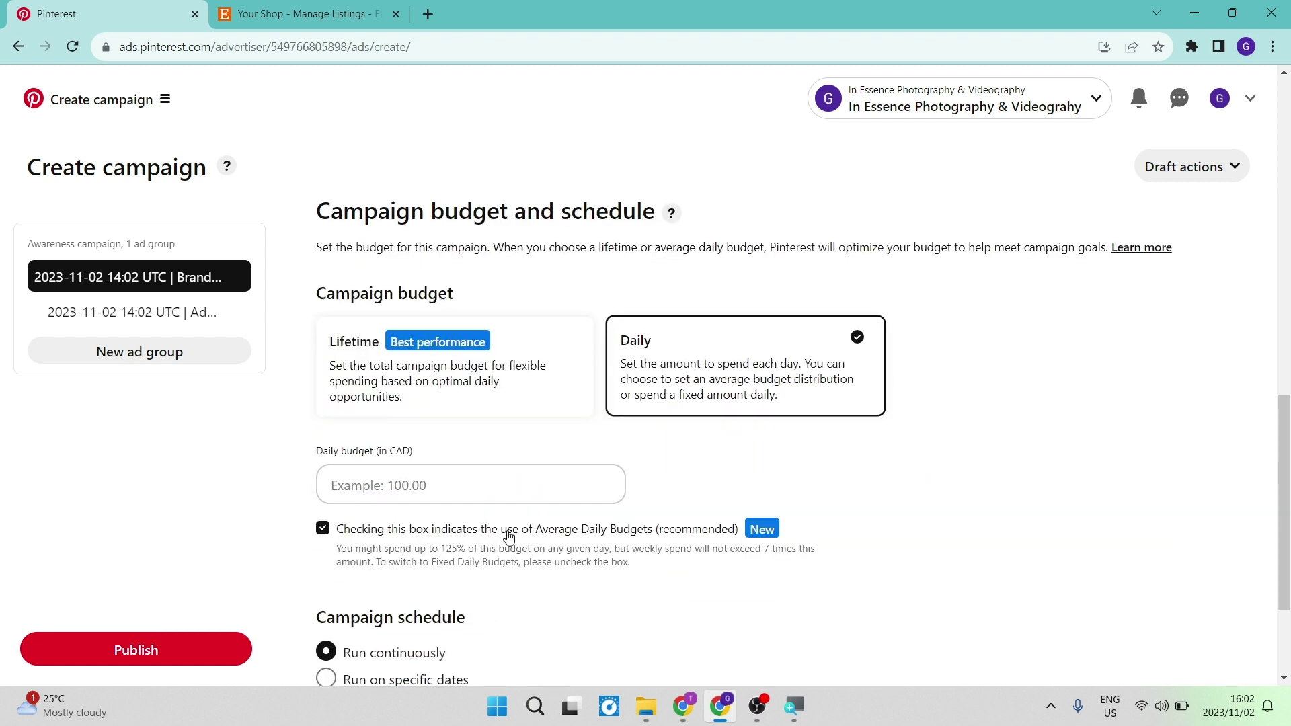
{"action": "scroll", "coordinate": [507, 536], "scroll_direction": "down", "scroll_amount": 2}
{"action": "left_click", "coordinate": [470, 398]}
{"action": "type", "text": "200"}
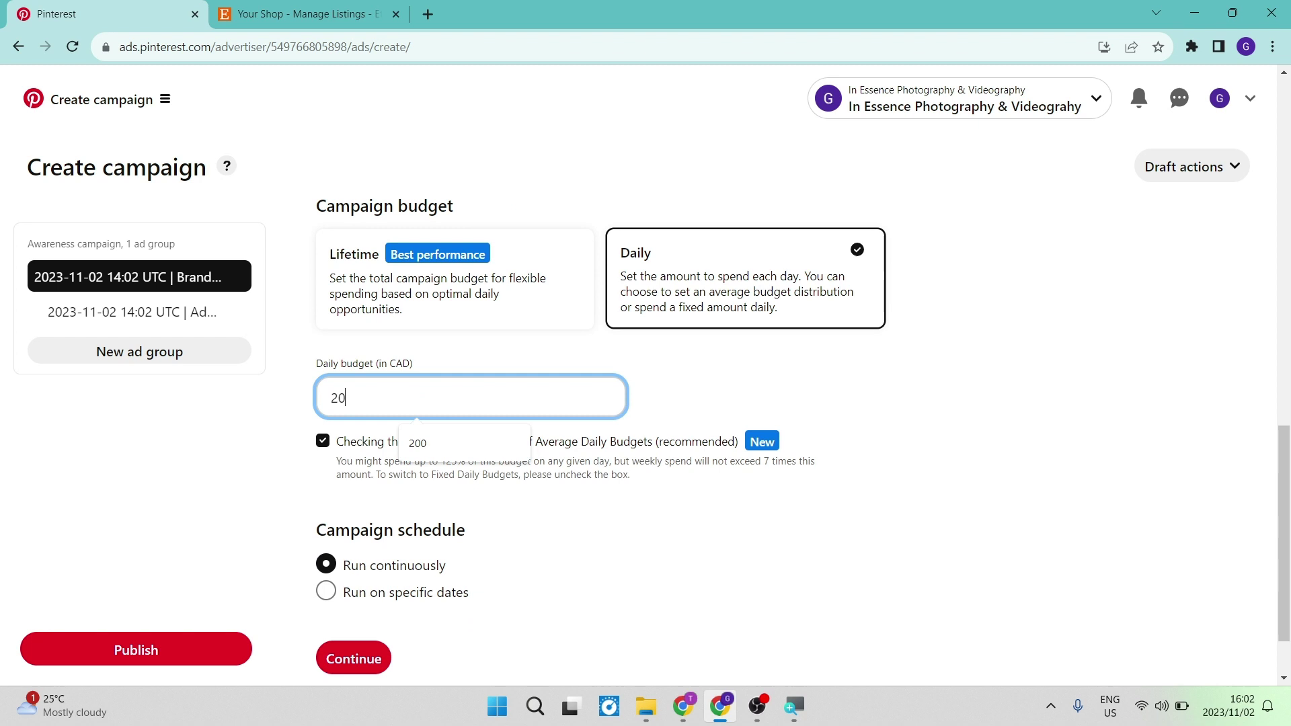
{"action": "left_click", "coordinate": [514, 334]}
{"action": "left_click", "coordinate": [514, 333]}
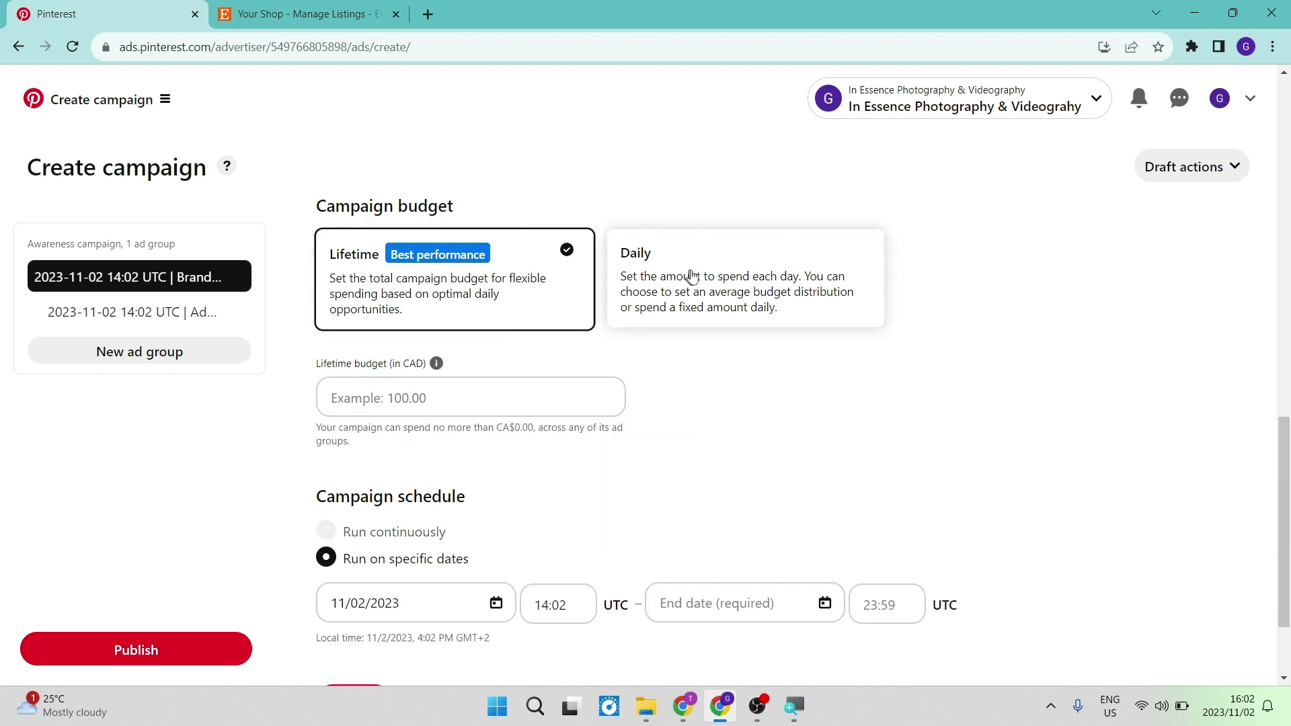
{"action": "left_click", "coordinate": [715, 268]}
{"action": "scroll", "coordinate": [583, 375], "scroll_direction": "down", "scroll_amount": 1}
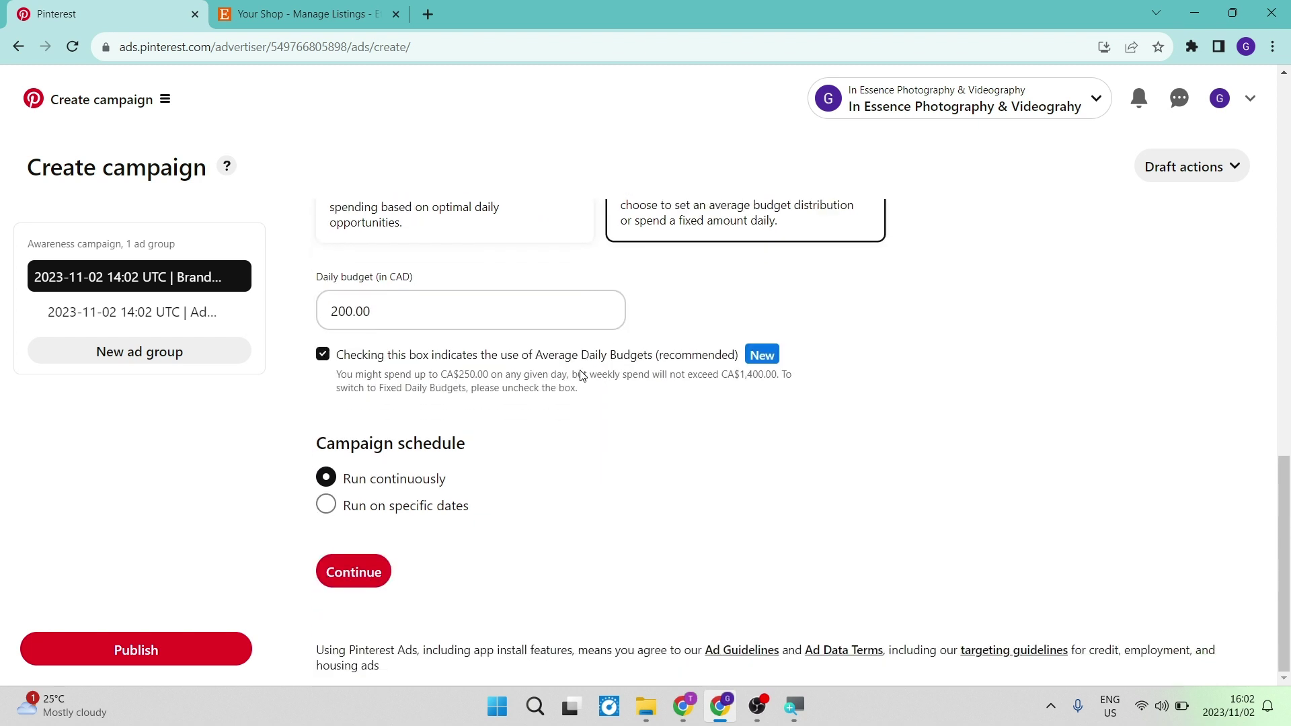
{"action": "left_click", "coordinate": [349, 563]}
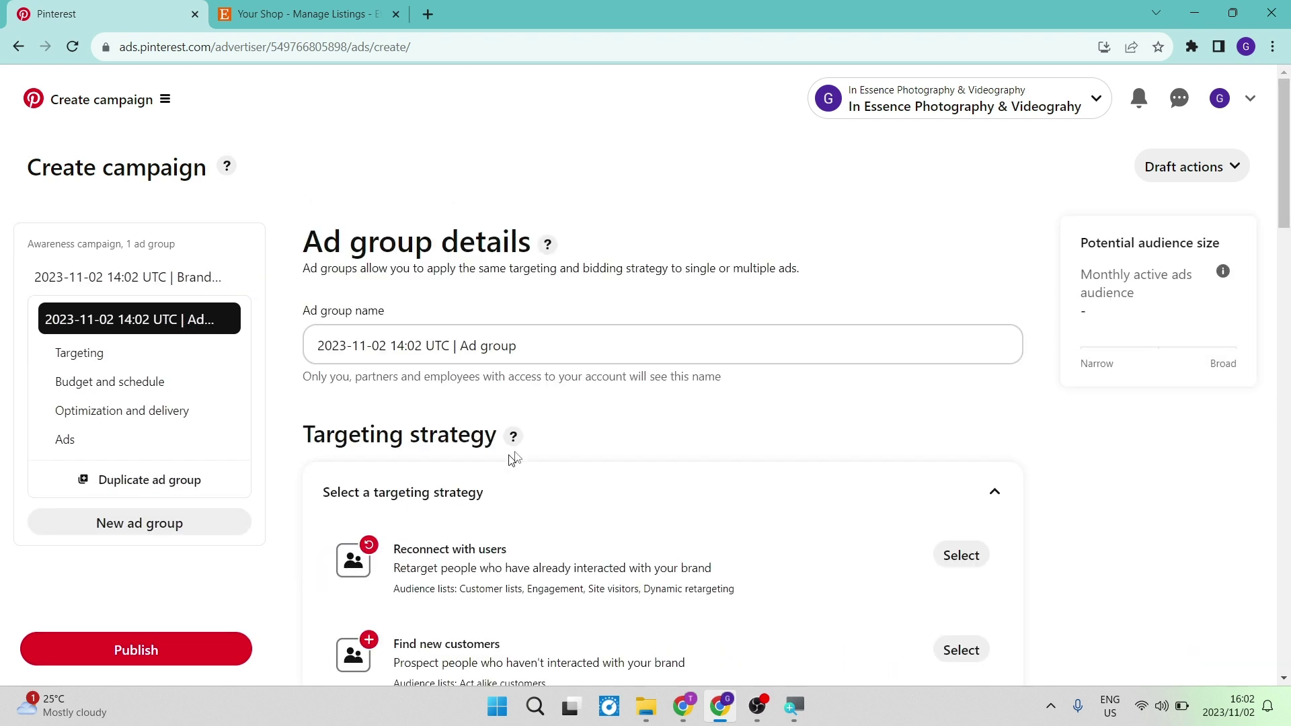
- Choose Find new customers as the ad group's targeting strategy
{"action": "scroll", "coordinate": [560, 427], "scroll_direction": "down", "scroll_amount": 3}
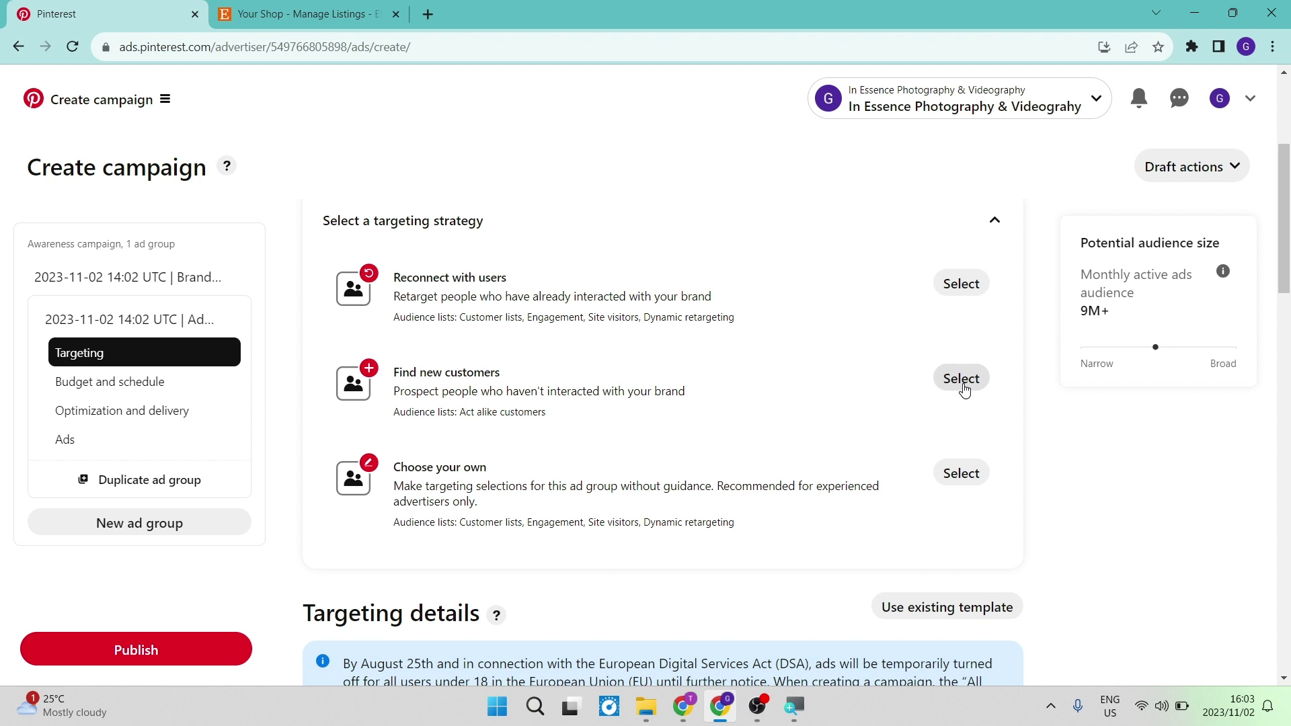
{"action": "left_click", "coordinate": [963, 379]}
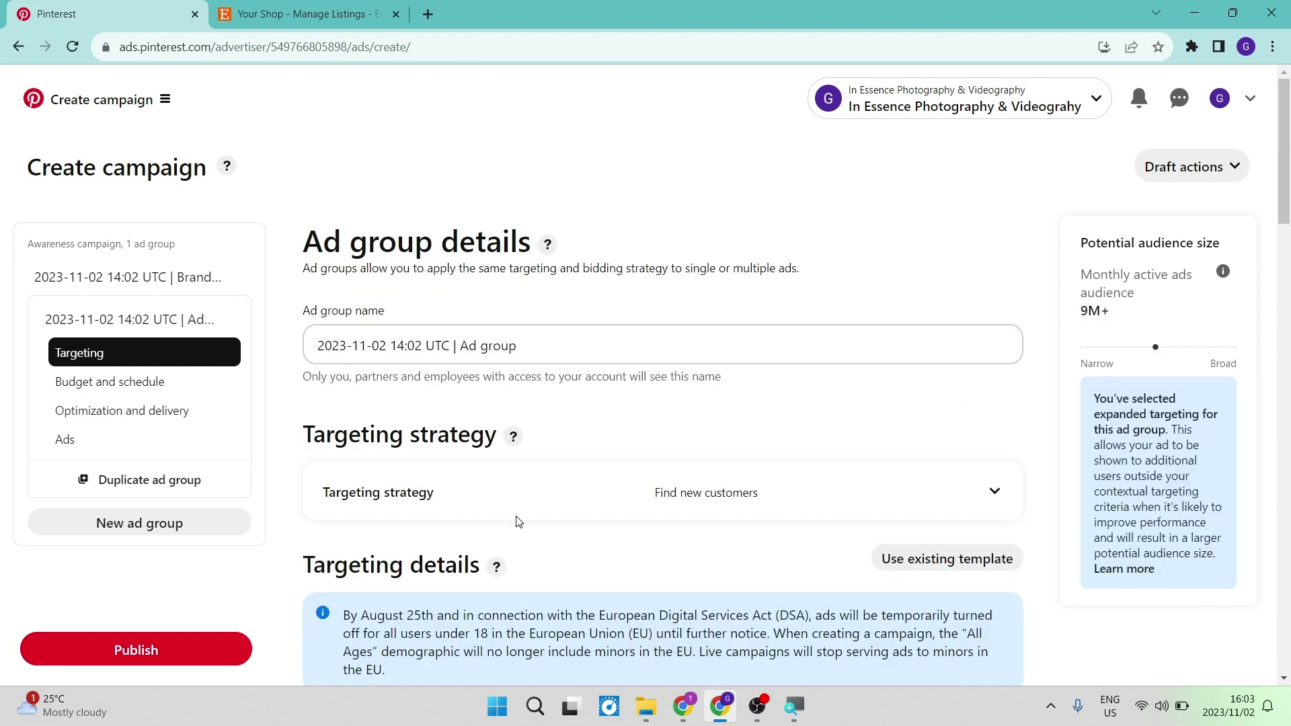
- Add Art to the ad group's interests, with the audience estimate staying at 9M+
{"action": "scroll", "coordinate": [519, 522], "scroll_direction": "down", "scroll_amount": 3}
{"action": "scroll", "coordinate": [518, 522], "scroll_direction": "down", "scroll_amount": 2}
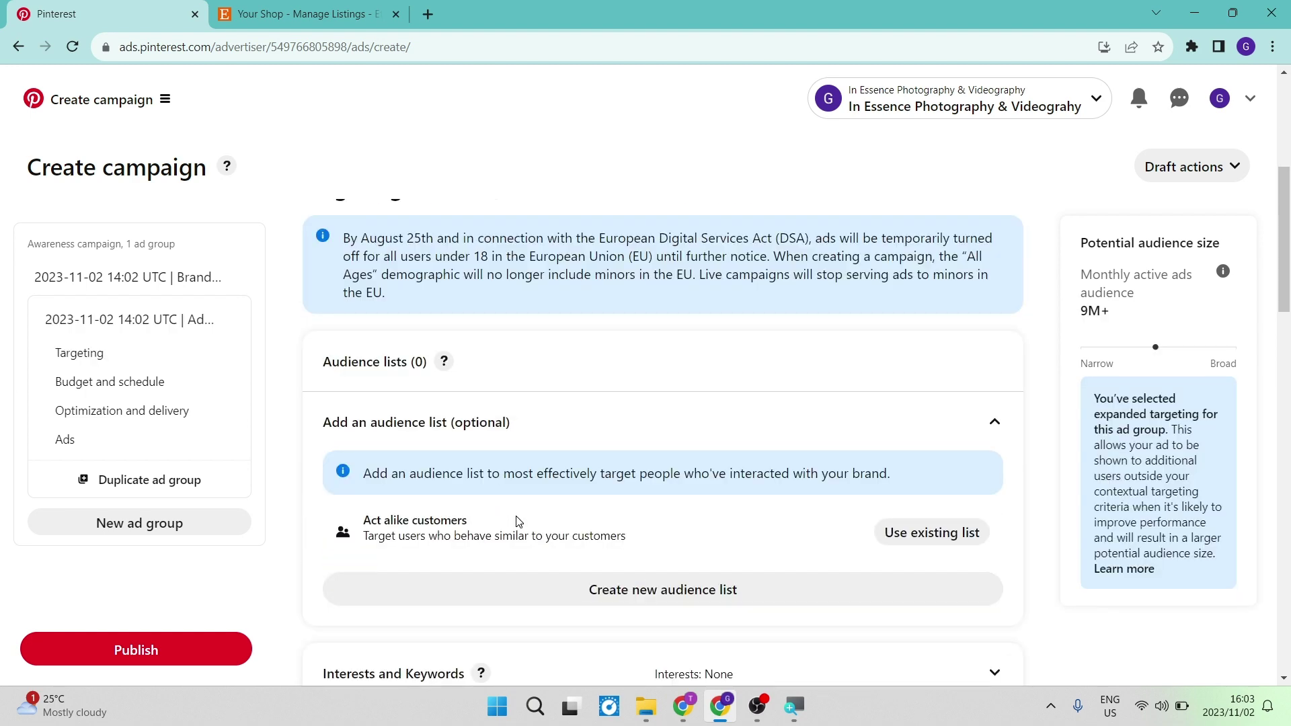
{"action": "scroll", "coordinate": [519, 521], "scroll_direction": "down", "scroll_amount": 2}
{"action": "scroll", "coordinate": [518, 522], "scroll_direction": "down", "scroll_amount": 3}
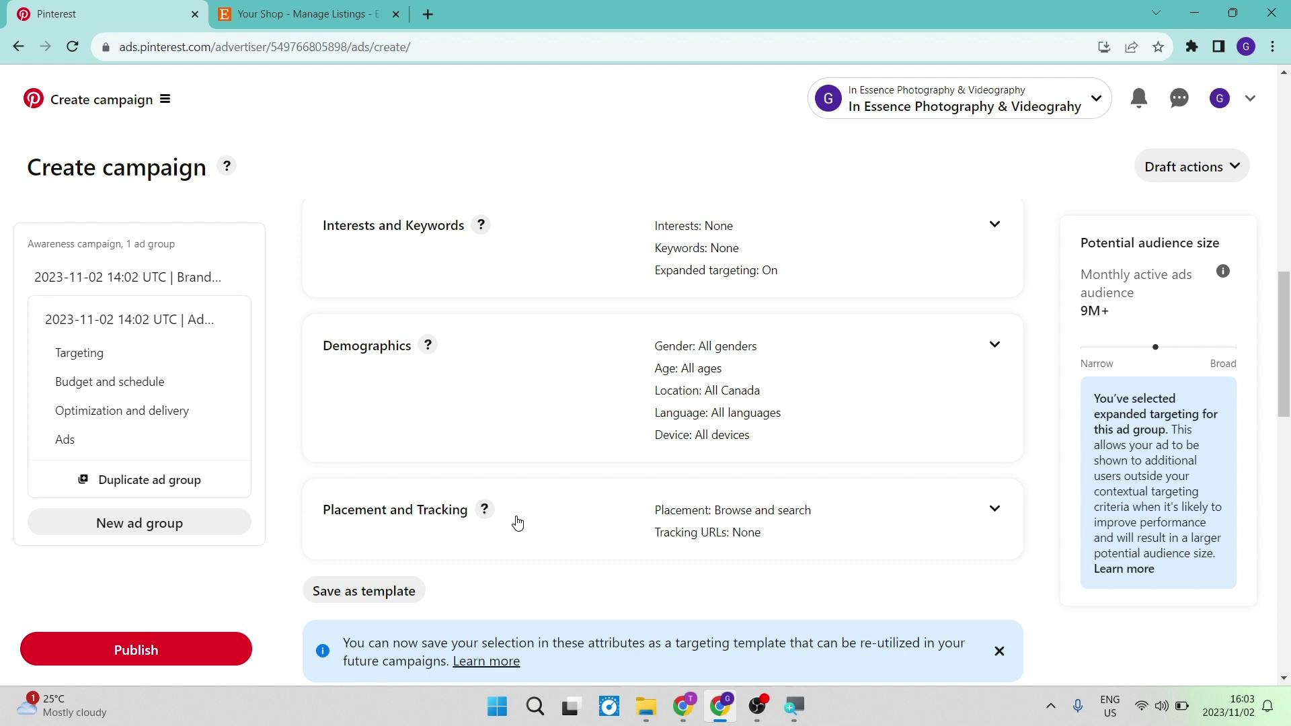
{"action": "scroll", "coordinate": [517, 522], "scroll_direction": "up", "scroll_amount": 1}
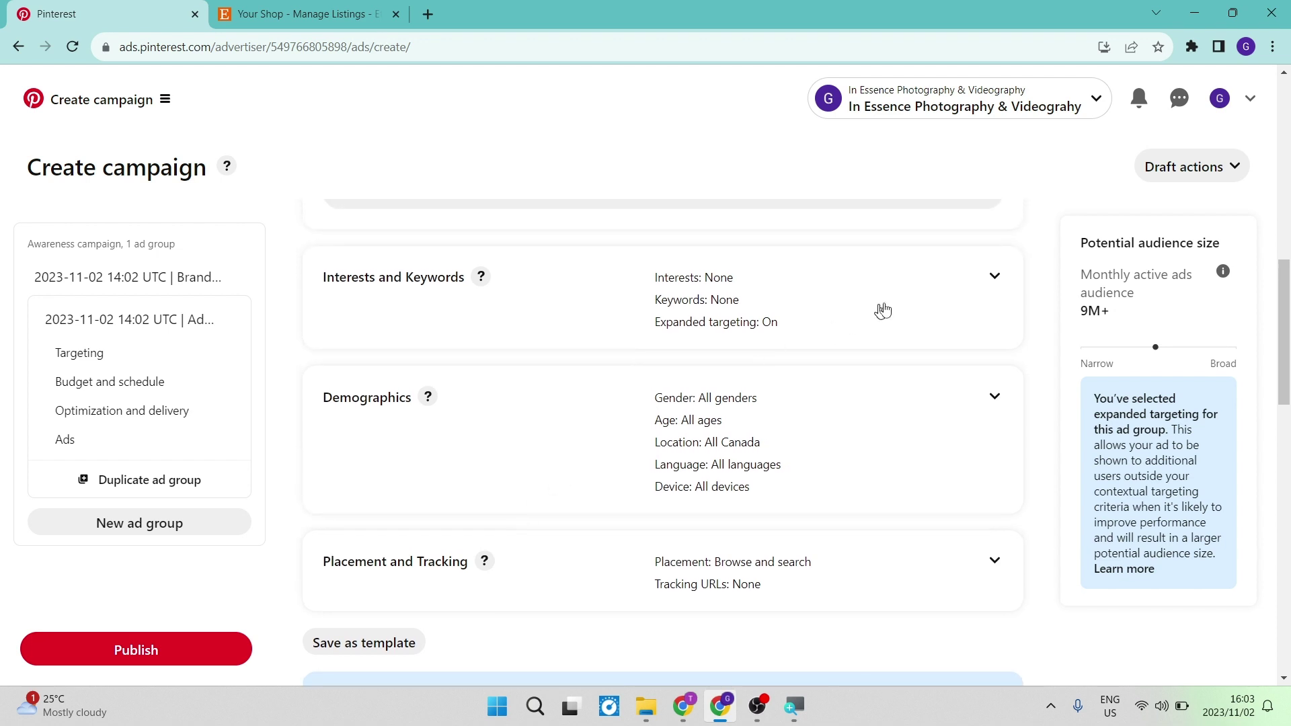
{"action": "left_click", "coordinate": [996, 278]}
{"action": "scroll", "coordinate": [463, 474], "scroll_direction": "down", "scroll_amount": 5}
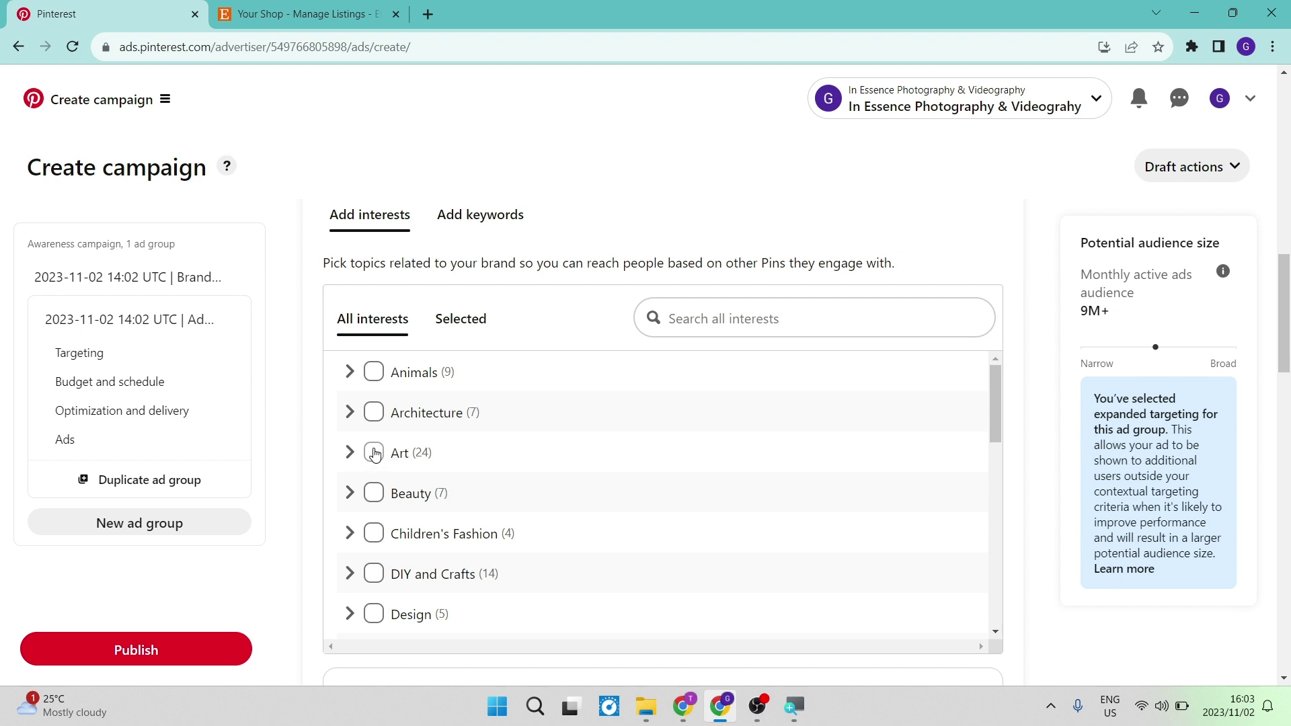
{"action": "left_click", "coordinate": [374, 453]}
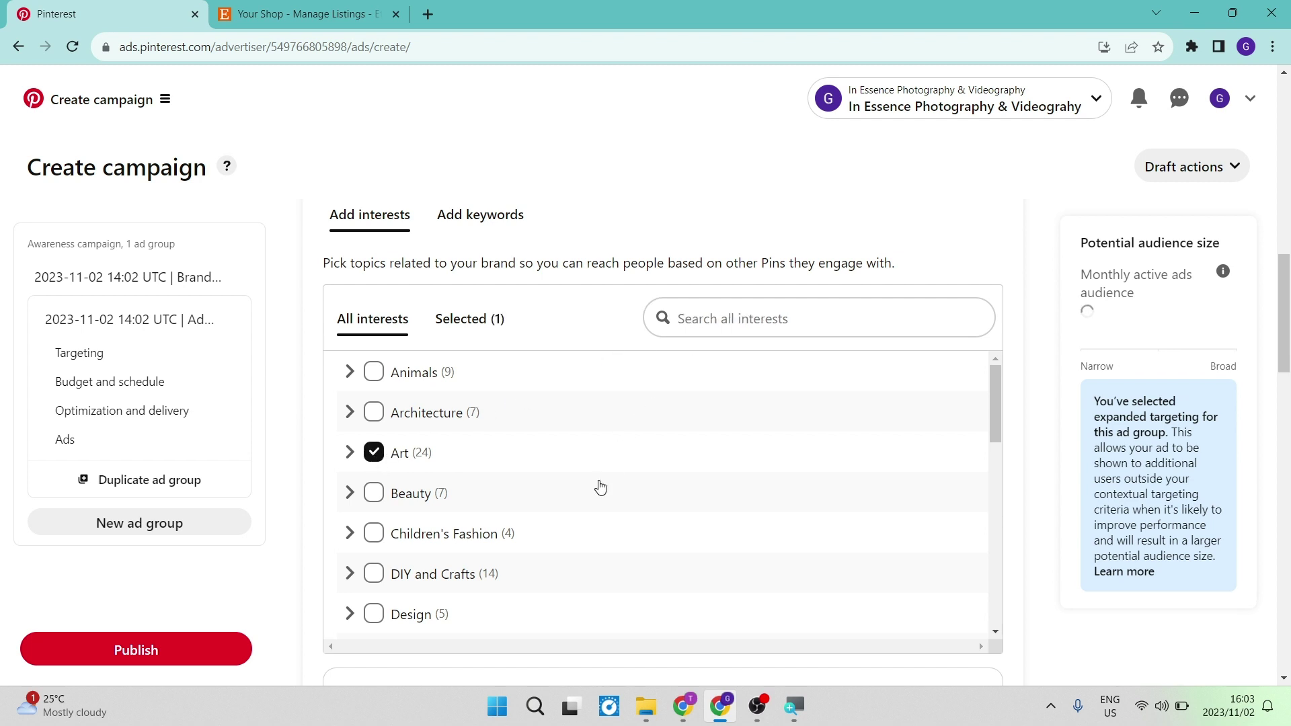
{"action": "scroll", "coordinate": [576, 300], "scroll_direction": "down", "scroll_amount": 5}
{"action": "scroll", "coordinate": [511, 577], "scroll_direction": "down", "scroll_amount": 4}
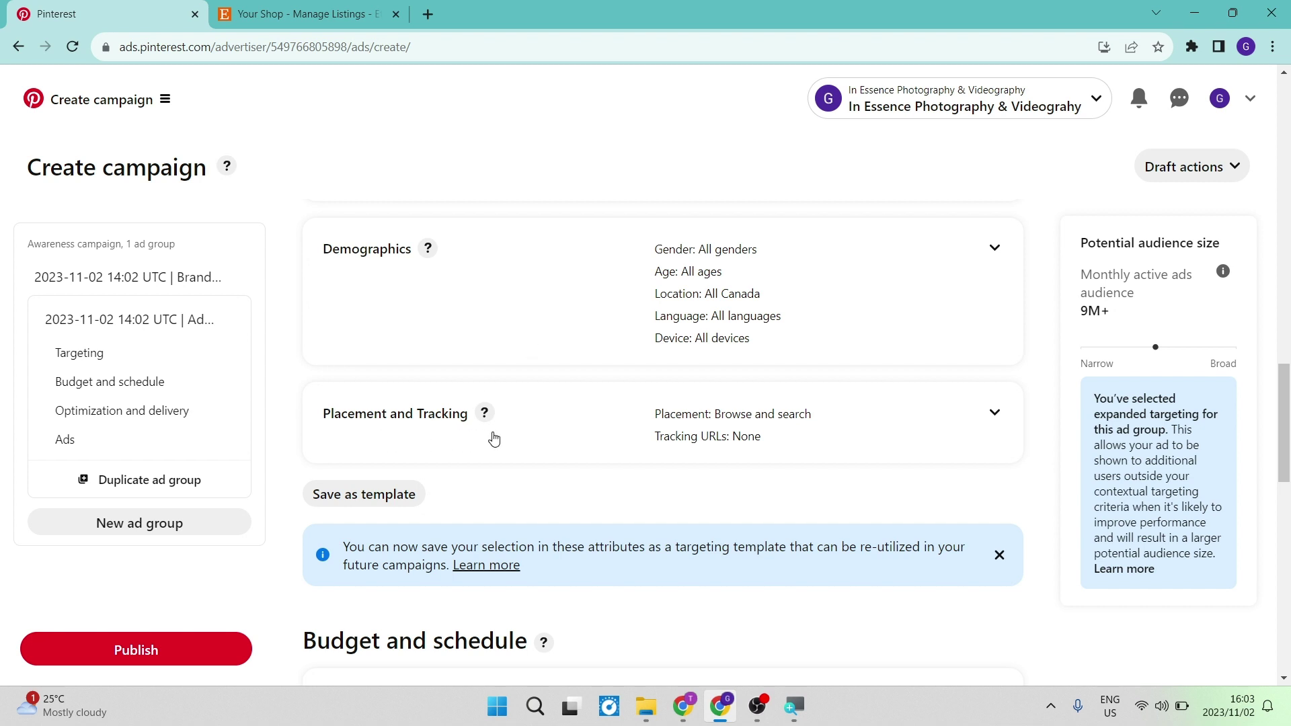
{"action": "scroll", "coordinate": [545, 449], "scroll_direction": "down", "scroll_amount": 3}
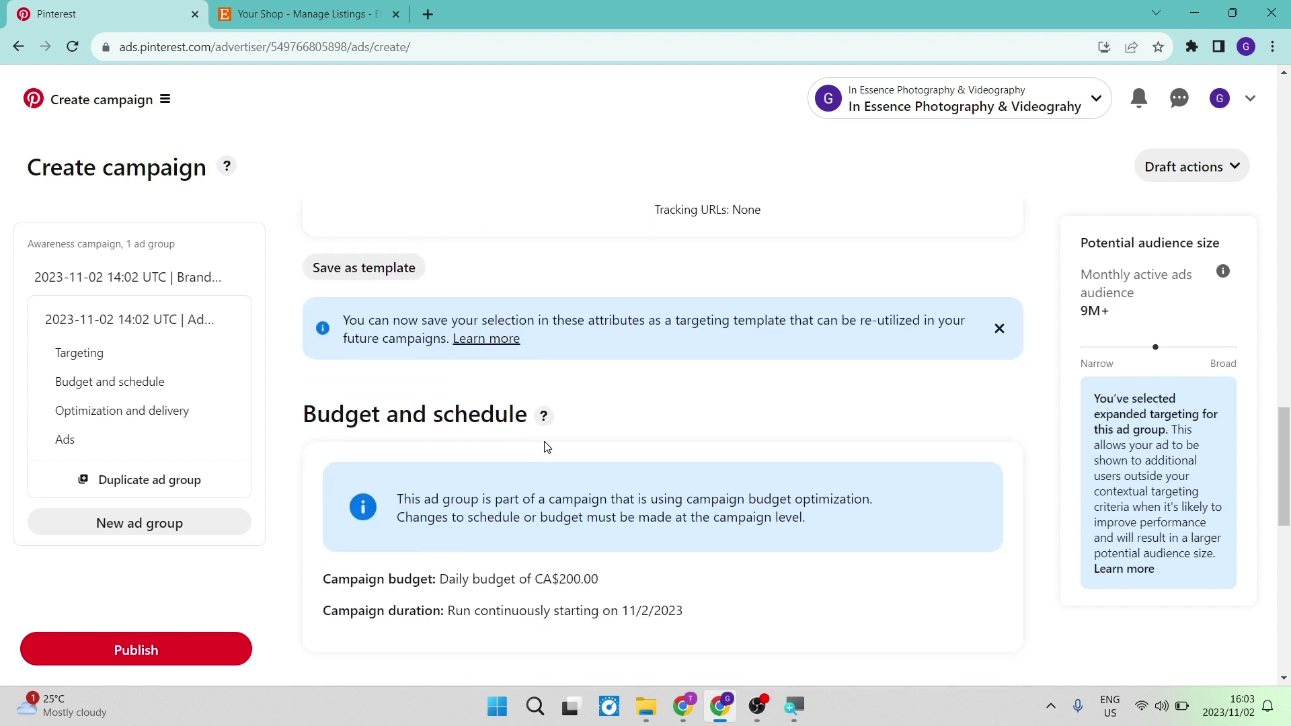
{"action": "scroll", "coordinate": [545, 447], "scroll_direction": "down", "scroll_amount": 3}
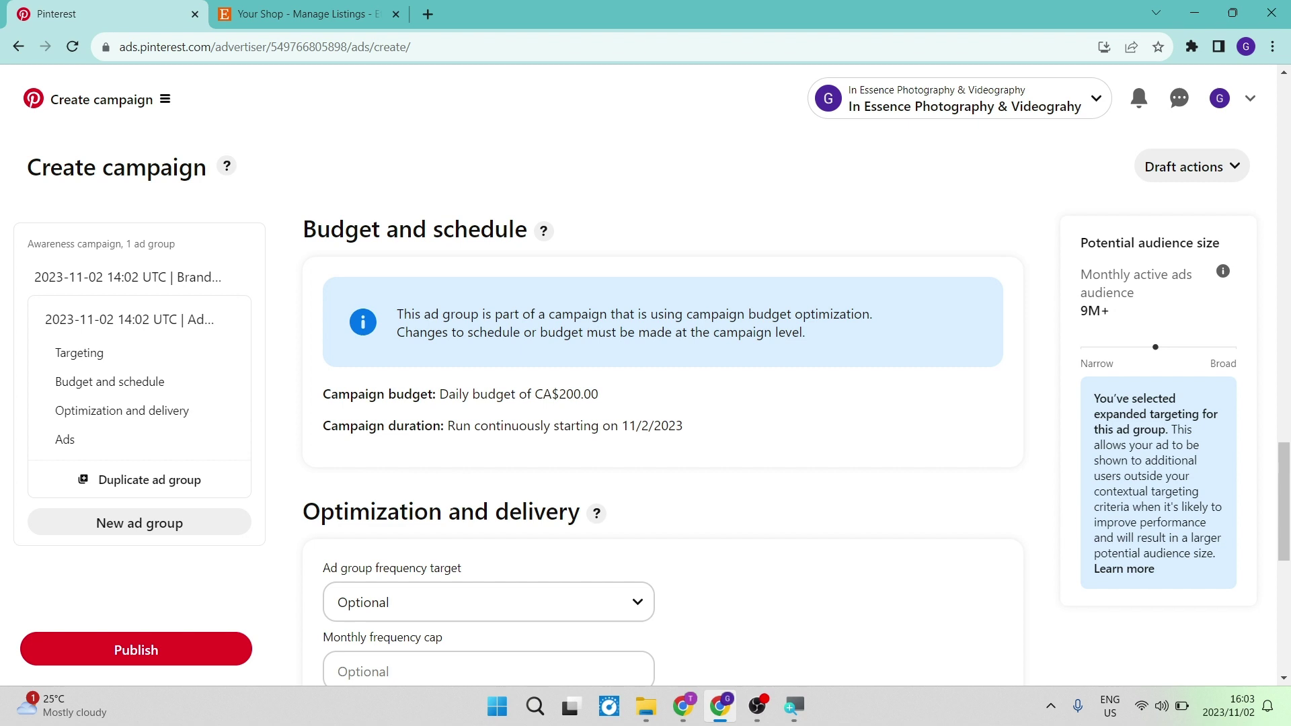
{"action": "scroll", "coordinate": [481, 452], "scroll_direction": "down", "scroll_amount": 1}
{"action": "scroll", "coordinate": [590, 338], "scroll_direction": "down", "scroll_amount": 1}
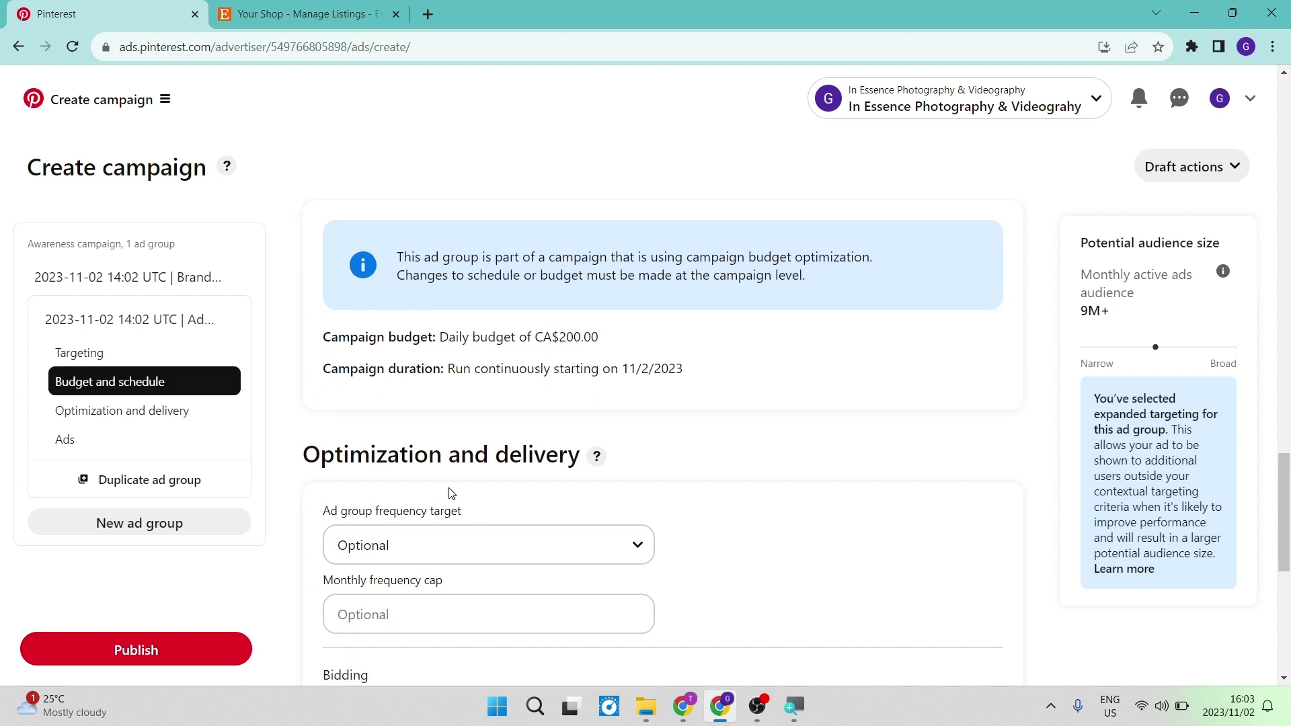
{"action": "scroll", "coordinate": [451, 493], "scroll_direction": "down", "scroll_amount": 4}
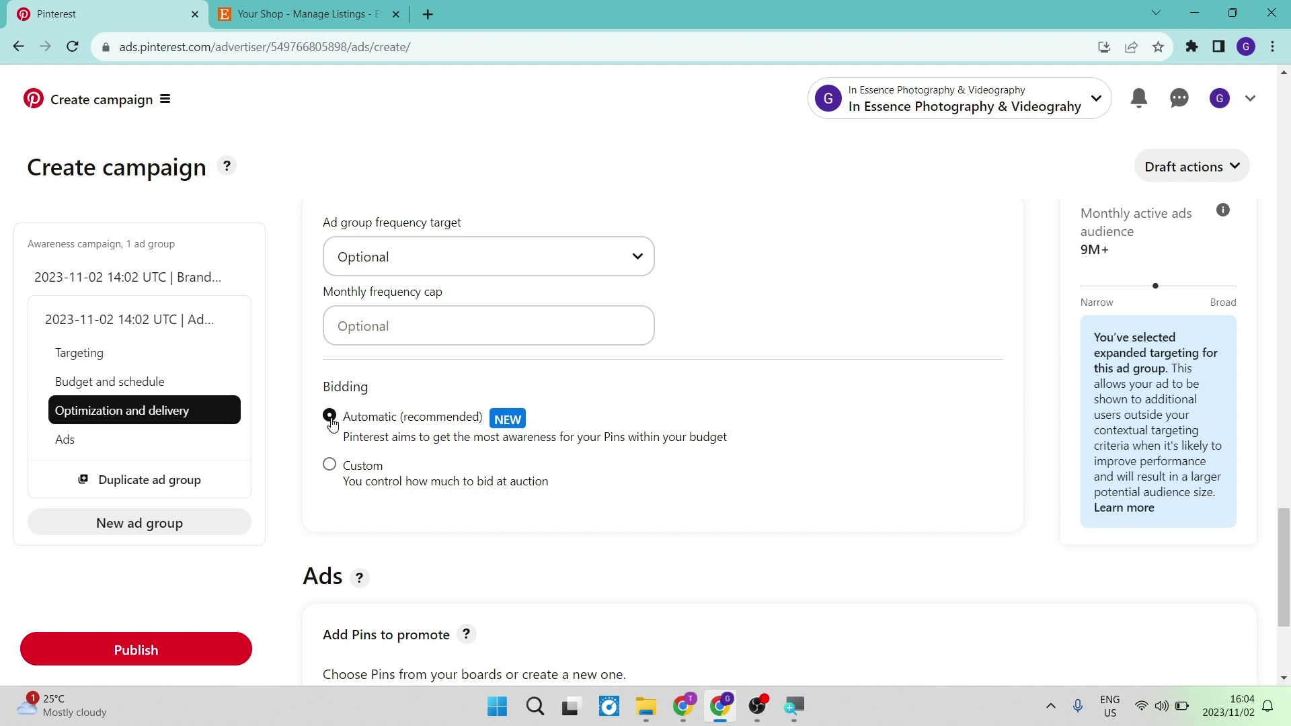
{"action": "scroll", "coordinate": [363, 447], "scroll_direction": "down", "scroll_amount": 3}
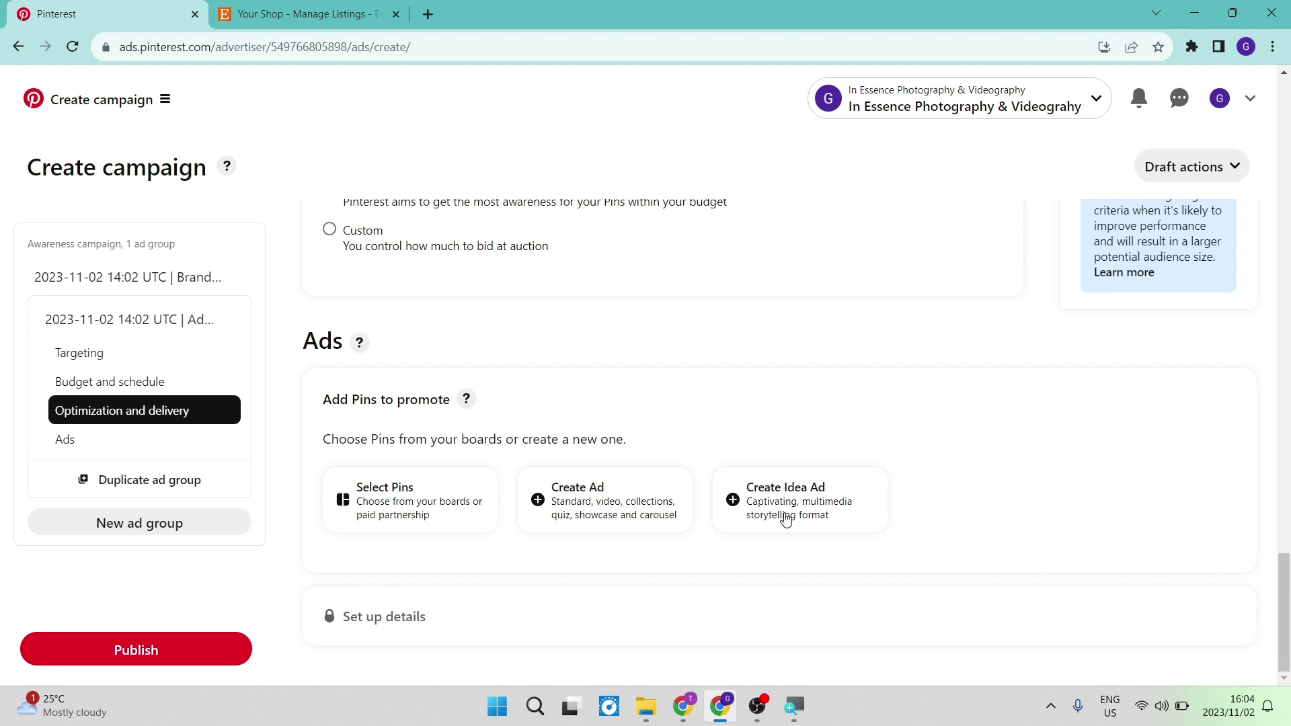
- Start a new ad pin in the Pin builder after checking the Etsy product photo
{"action": "left_click", "coordinate": [566, 513]}
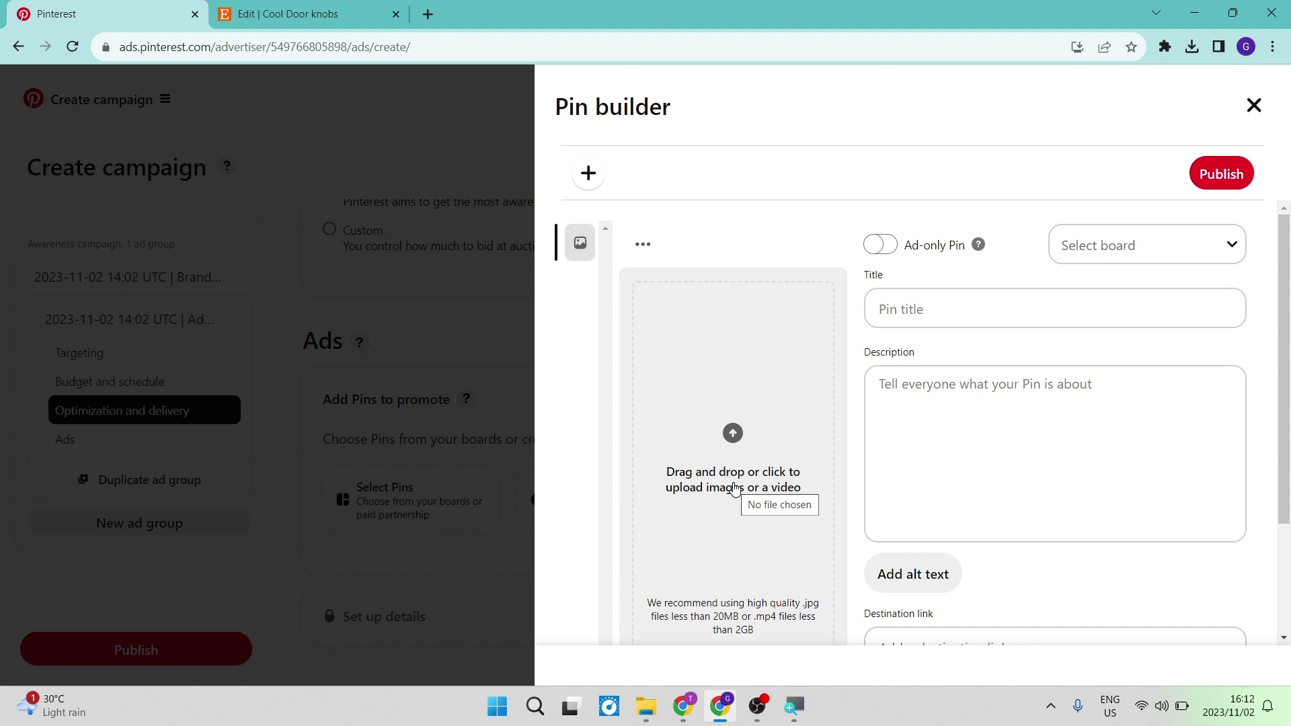
{"action": "left_click", "coordinate": [312, 22]}
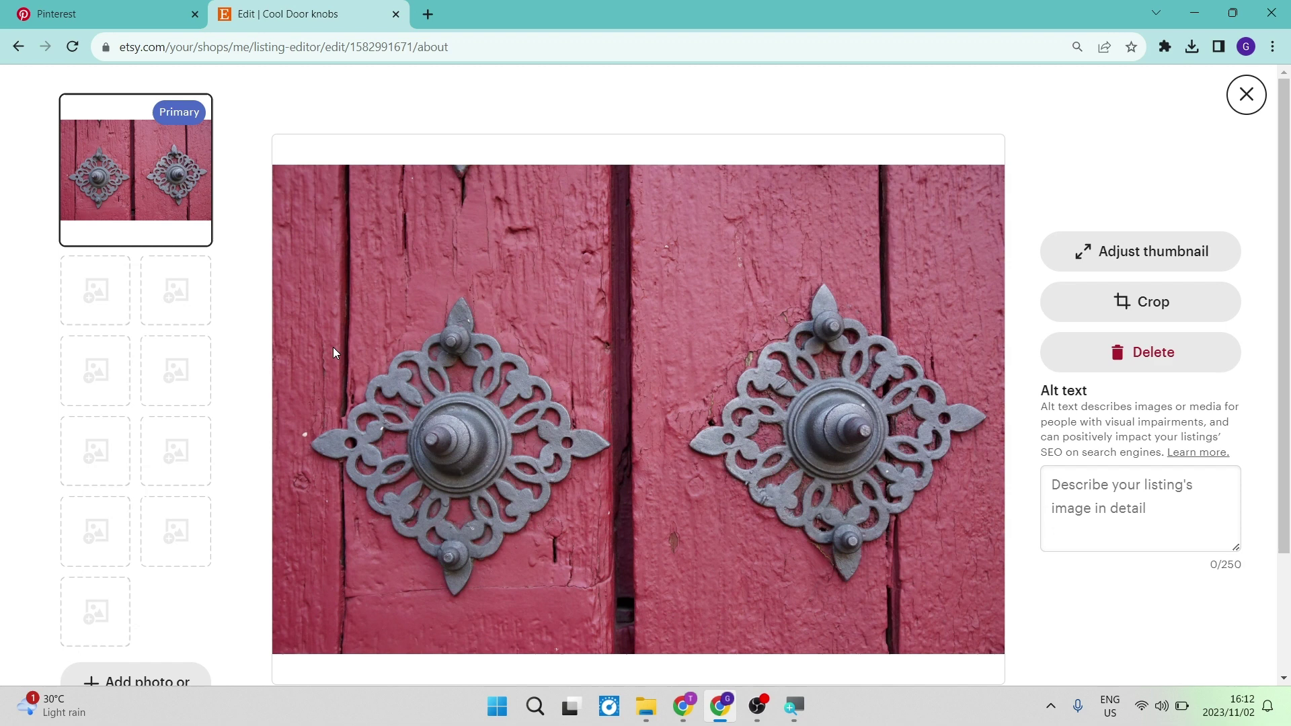
{"action": "left_click", "coordinate": [114, 19]}
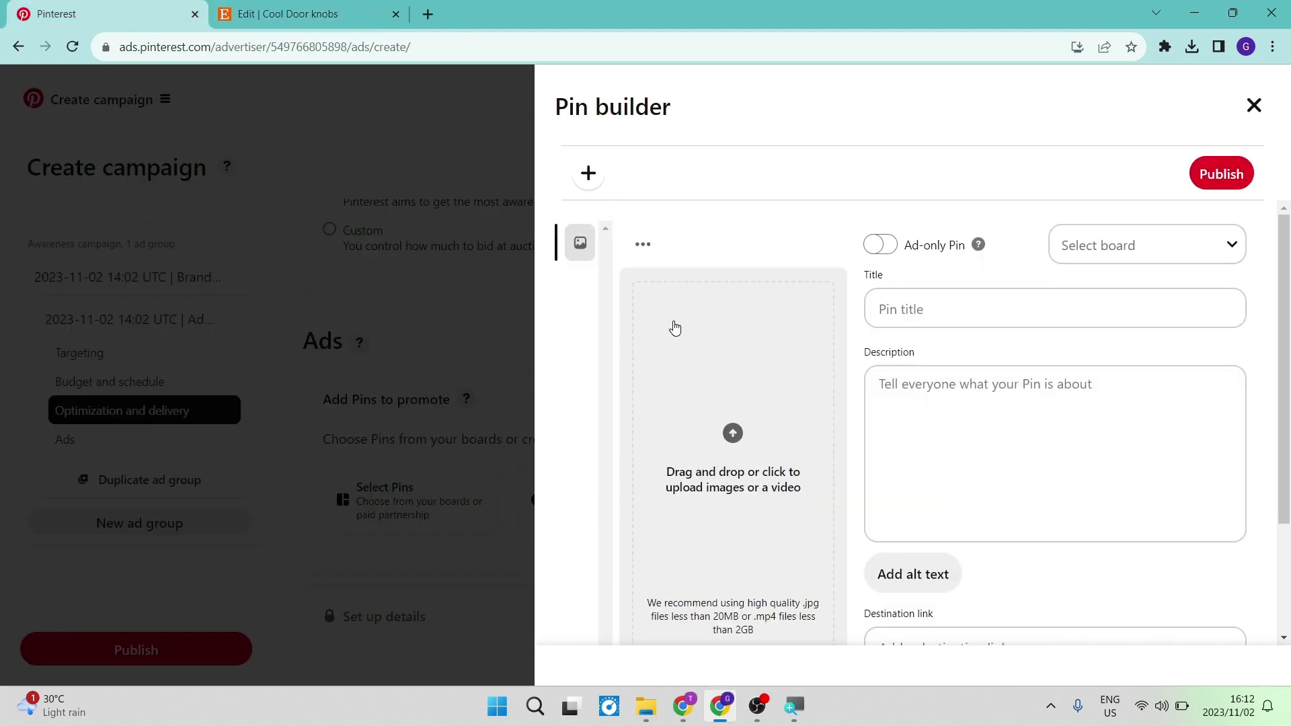
- Upload the red door-knob photo from Downloads to the new pin
{"action": "left_click", "coordinate": [706, 366]}
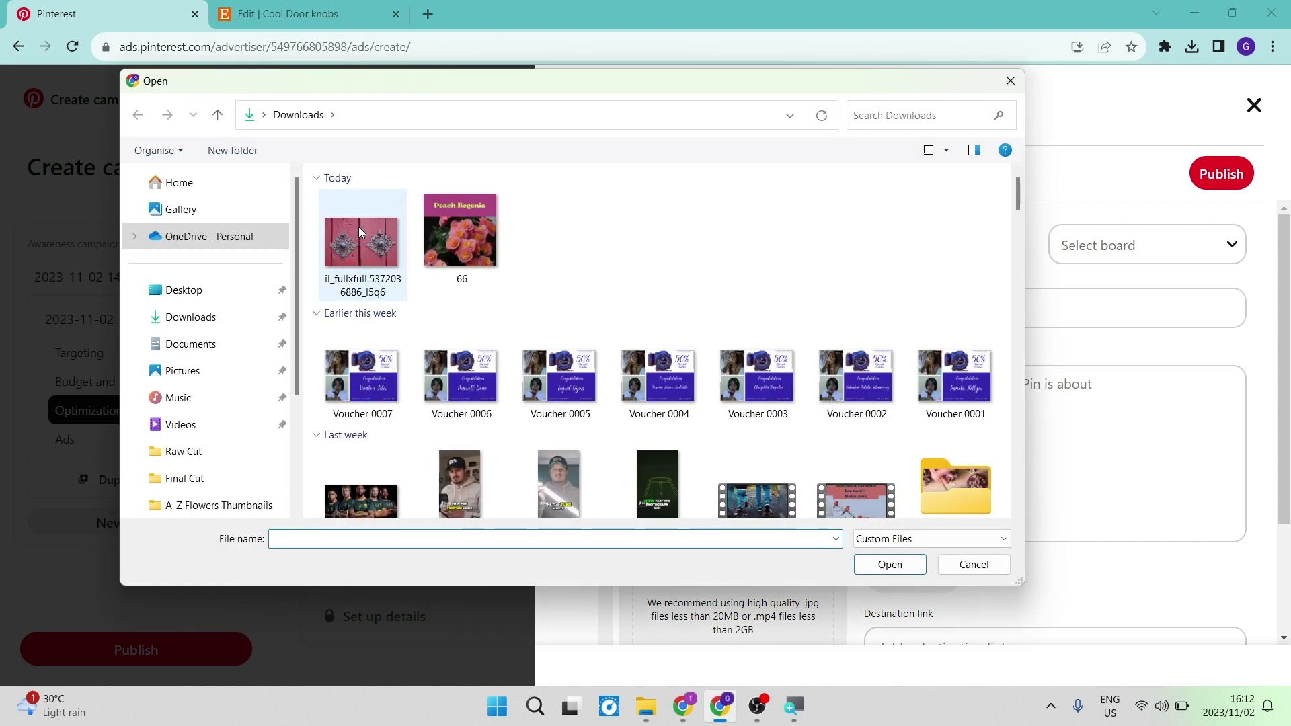
{"action": "left_click", "coordinate": [358, 228]}
{"action": "left_click", "coordinate": [889, 570]}
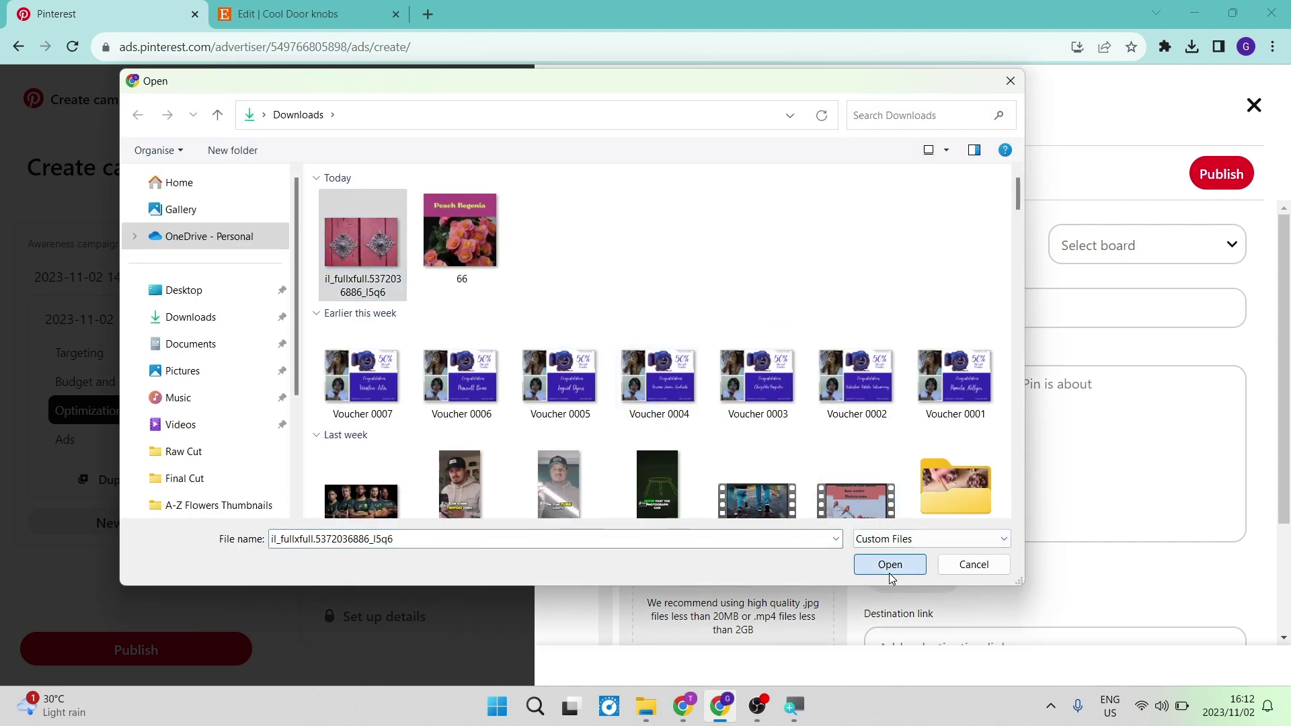
- Save the pin to Beautiful Flowers and title it 'Cool Awesome Door Knobs'
{"action": "left_click", "coordinate": [1146, 251]}
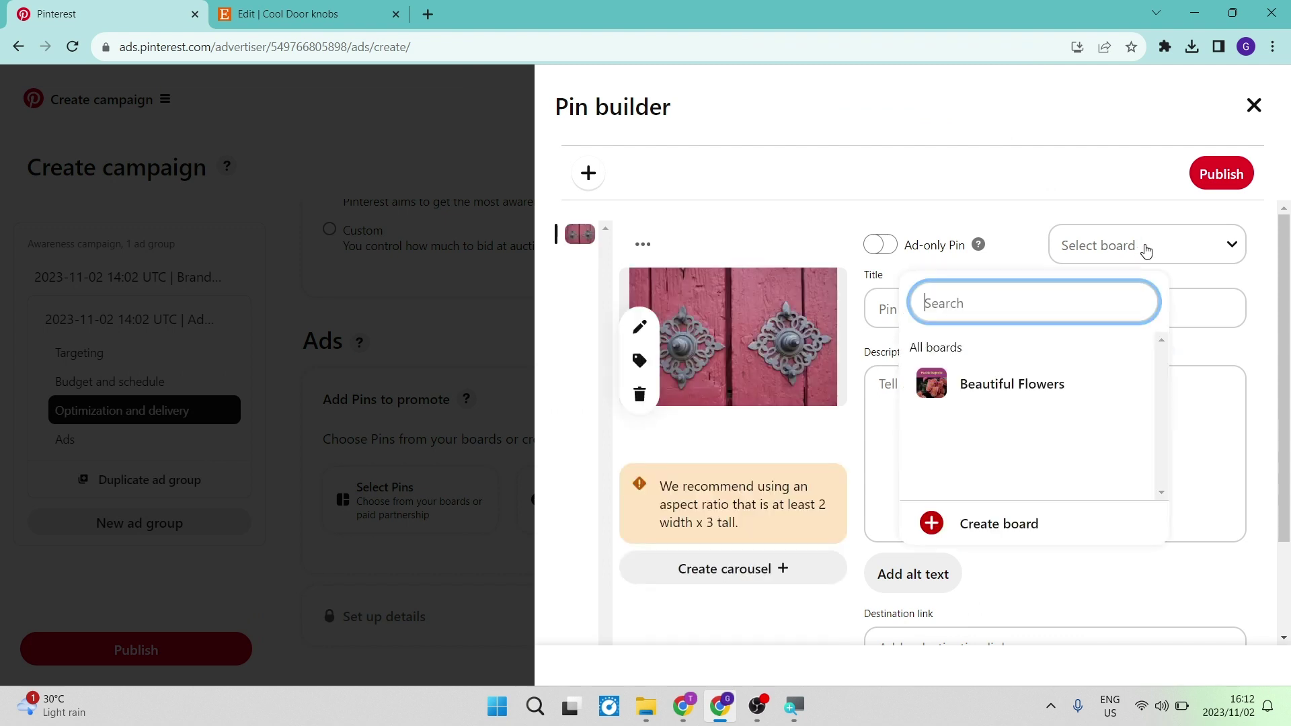
{"action": "left_click", "coordinate": [1041, 389]}
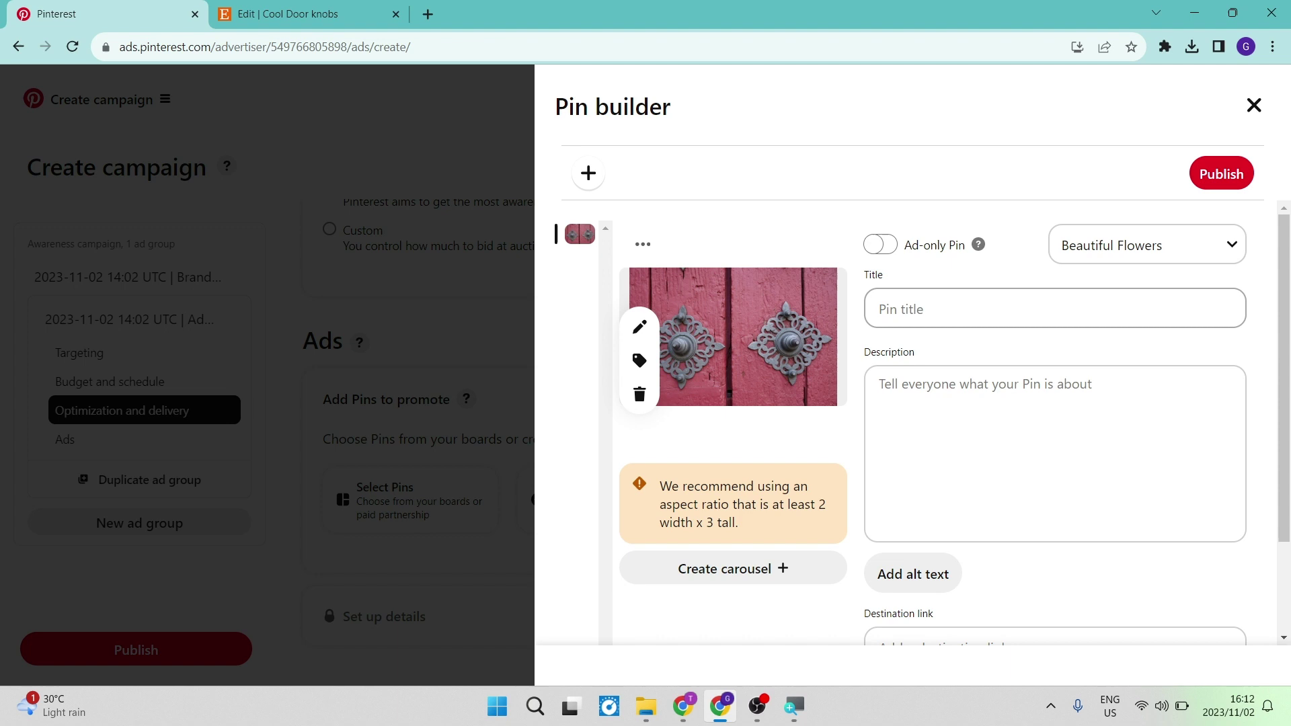
{"action": "left_click", "coordinate": [1055, 308]}
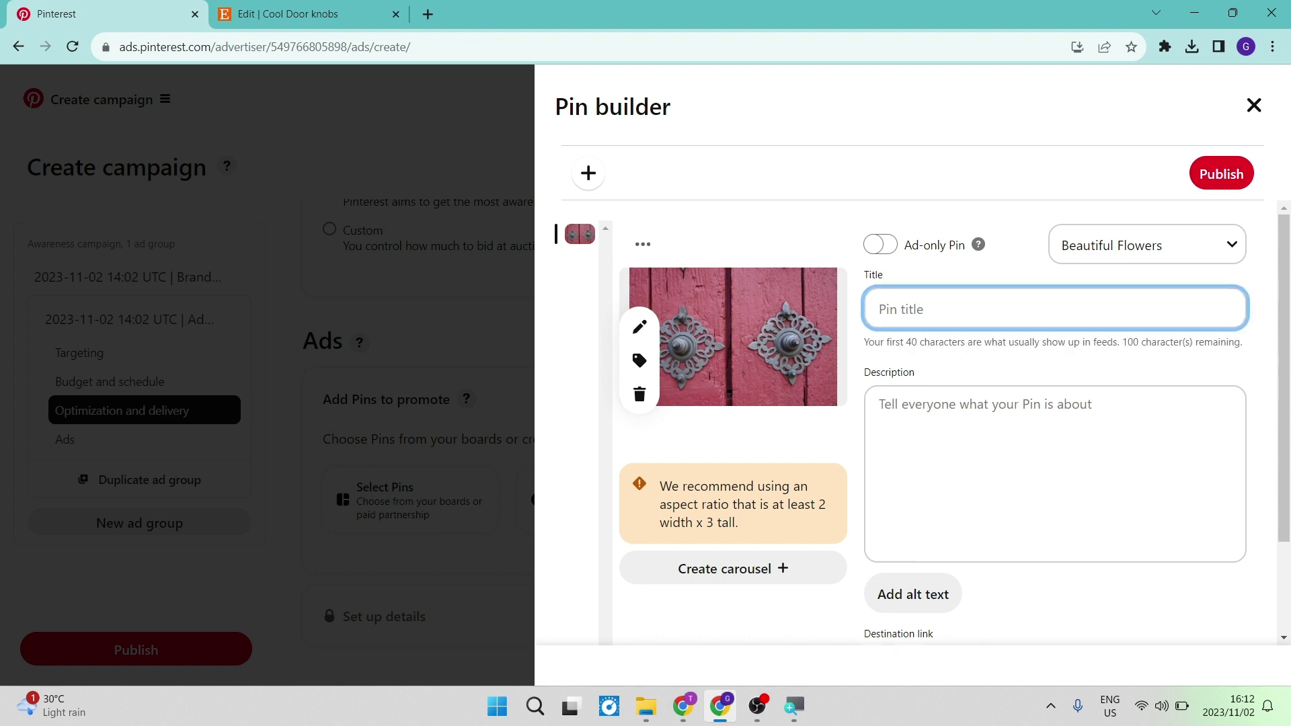
{"action": "type", "text": "Cool Awe"}
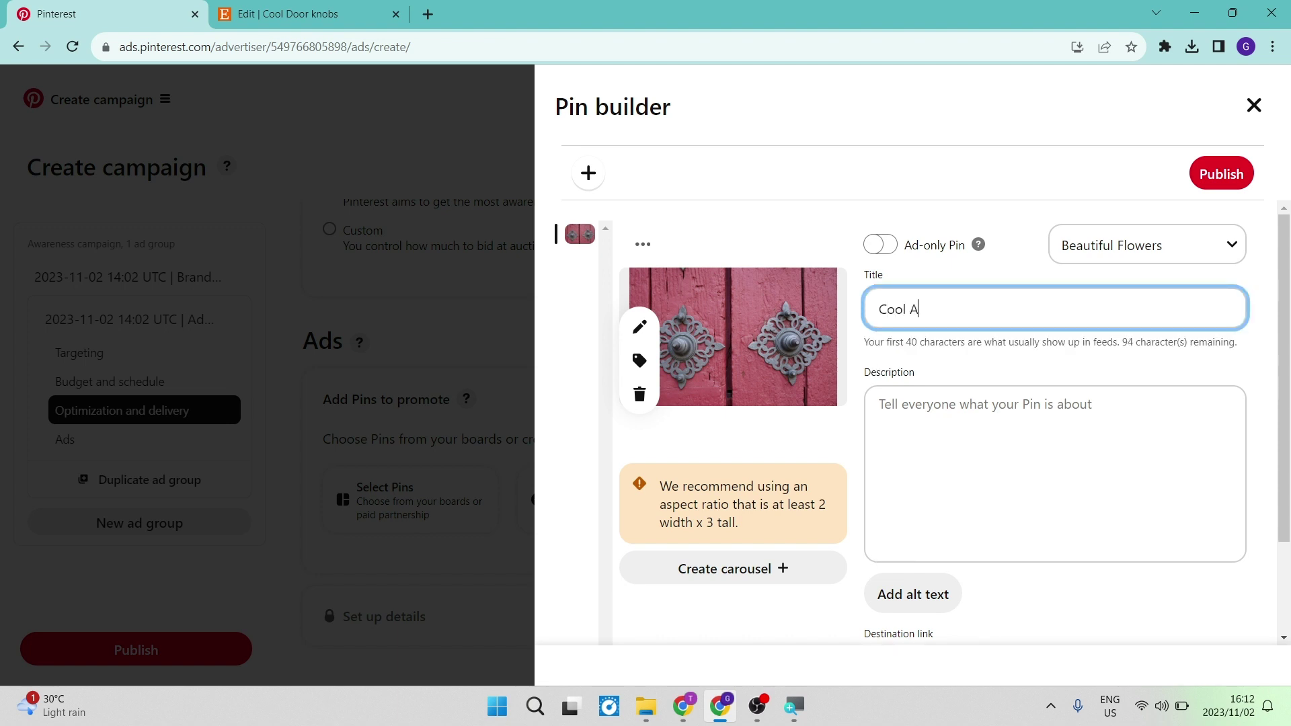
{"action": "type", "text": "some Door Knobs"}
{"action": "left_click", "coordinate": [881, 384]}
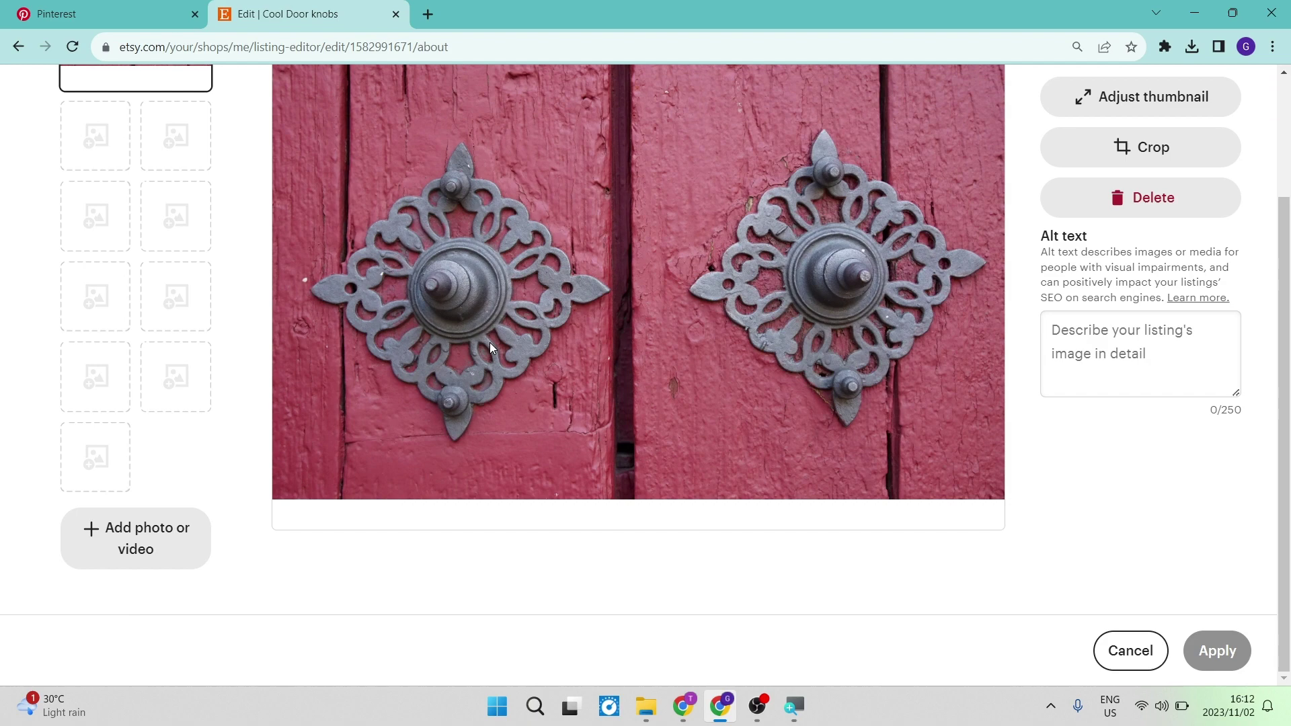
- Back in the Pinterest Pin builder, place the cursor in the empty Destination link field
{"action": "scroll", "coordinate": [489, 342], "scroll_direction": "up", "scroll_amount": 3}
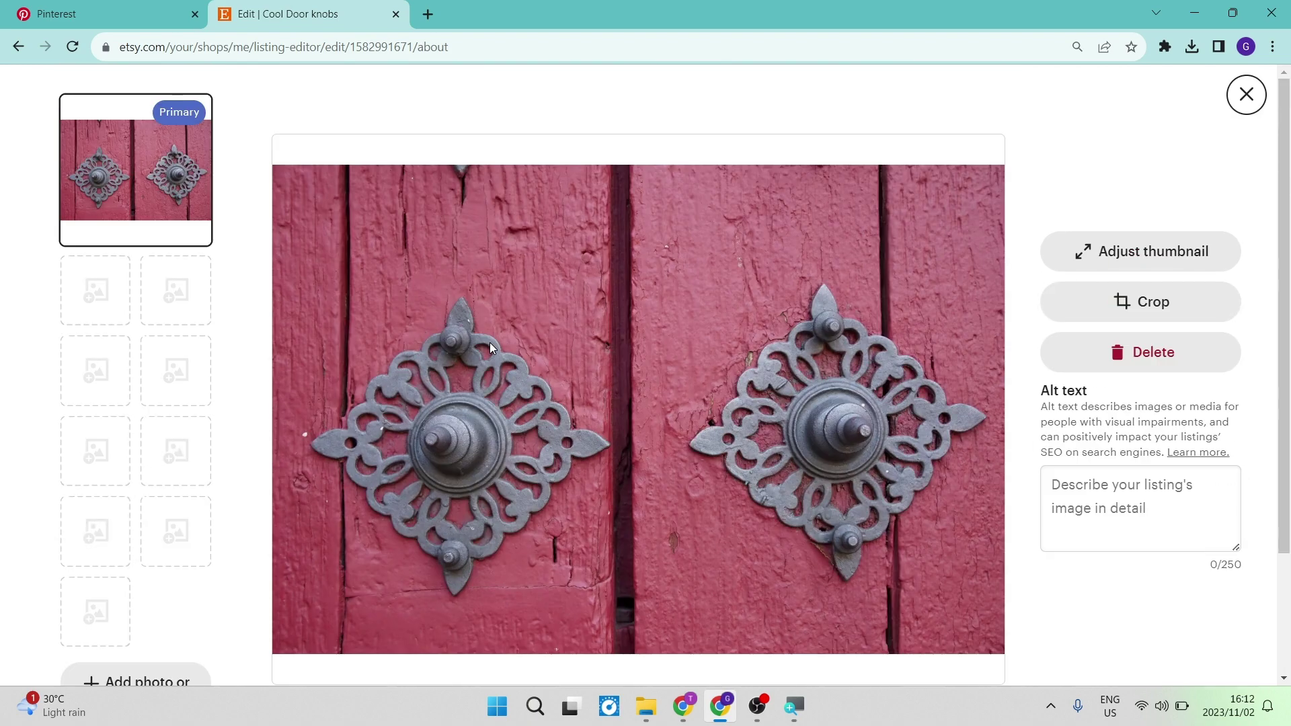
{"action": "left_click", "coordinate": [64, 16]}
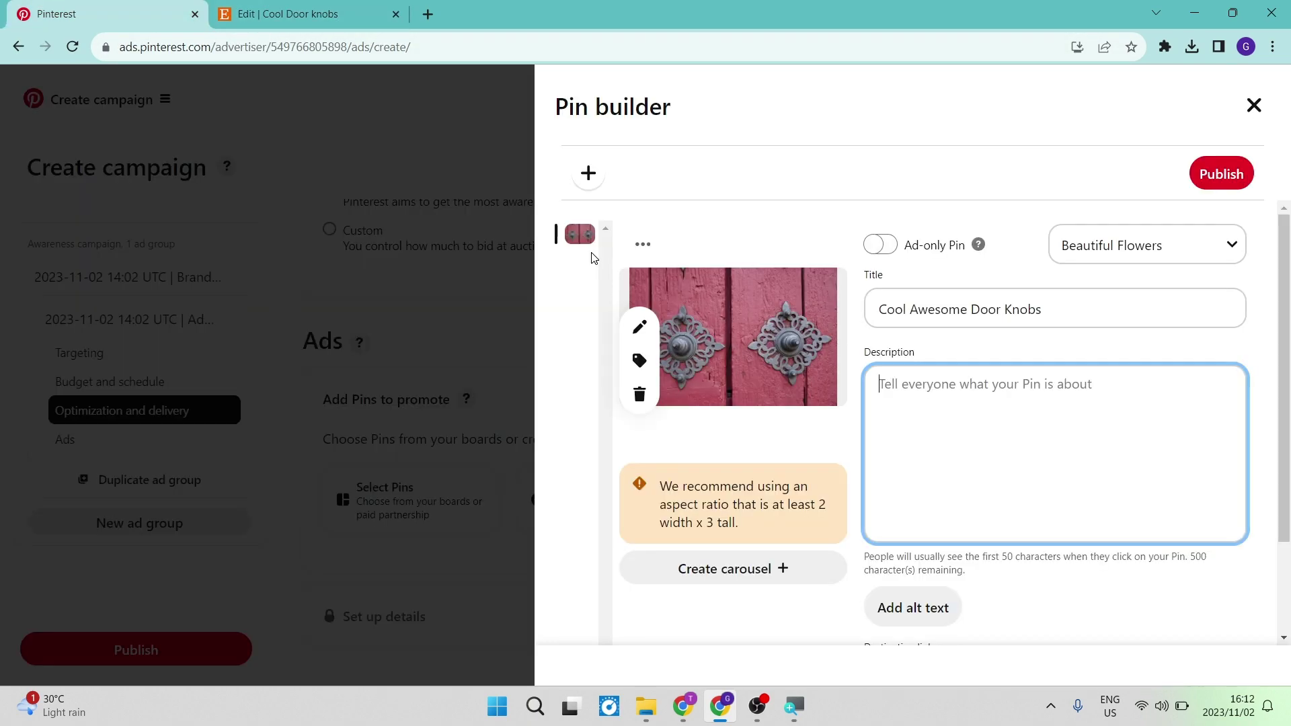
{"action": "scroll", "coordinate": [942, 484], "scroll_direction": "down", "scroll_amount": 2}
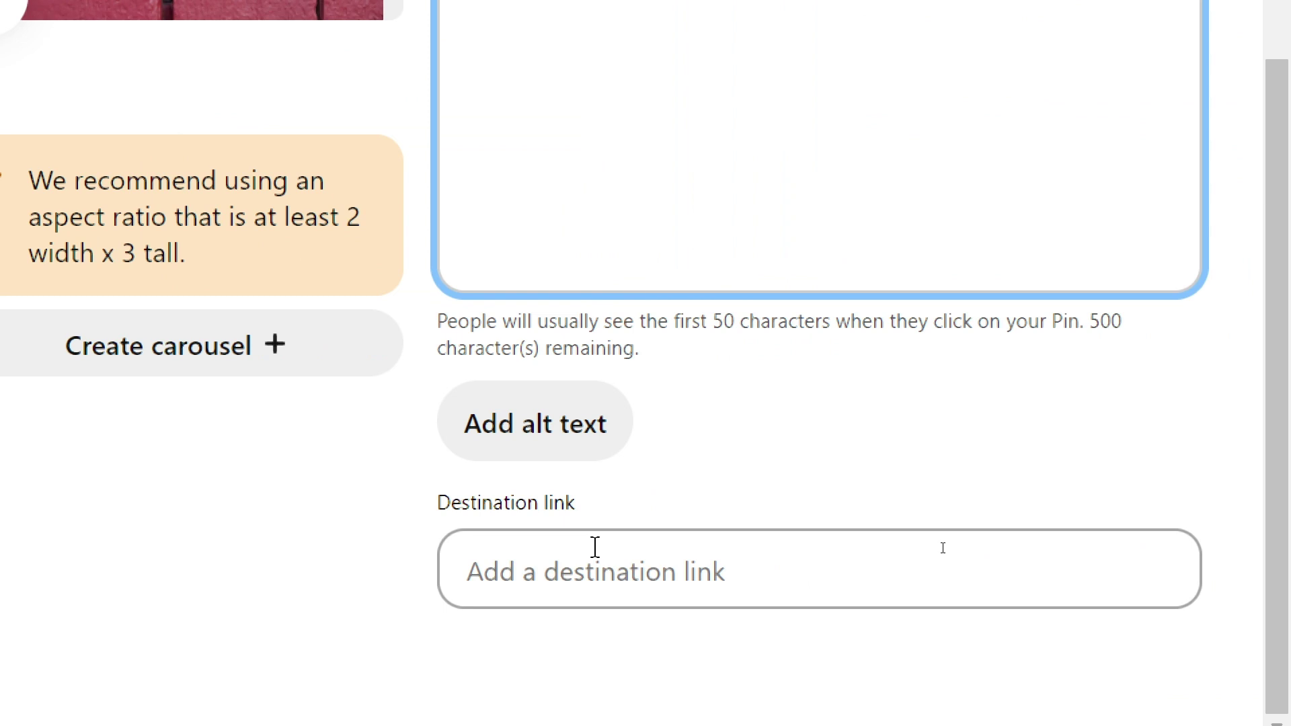
{"action": "left_click", "coordinate": [577, 561]}
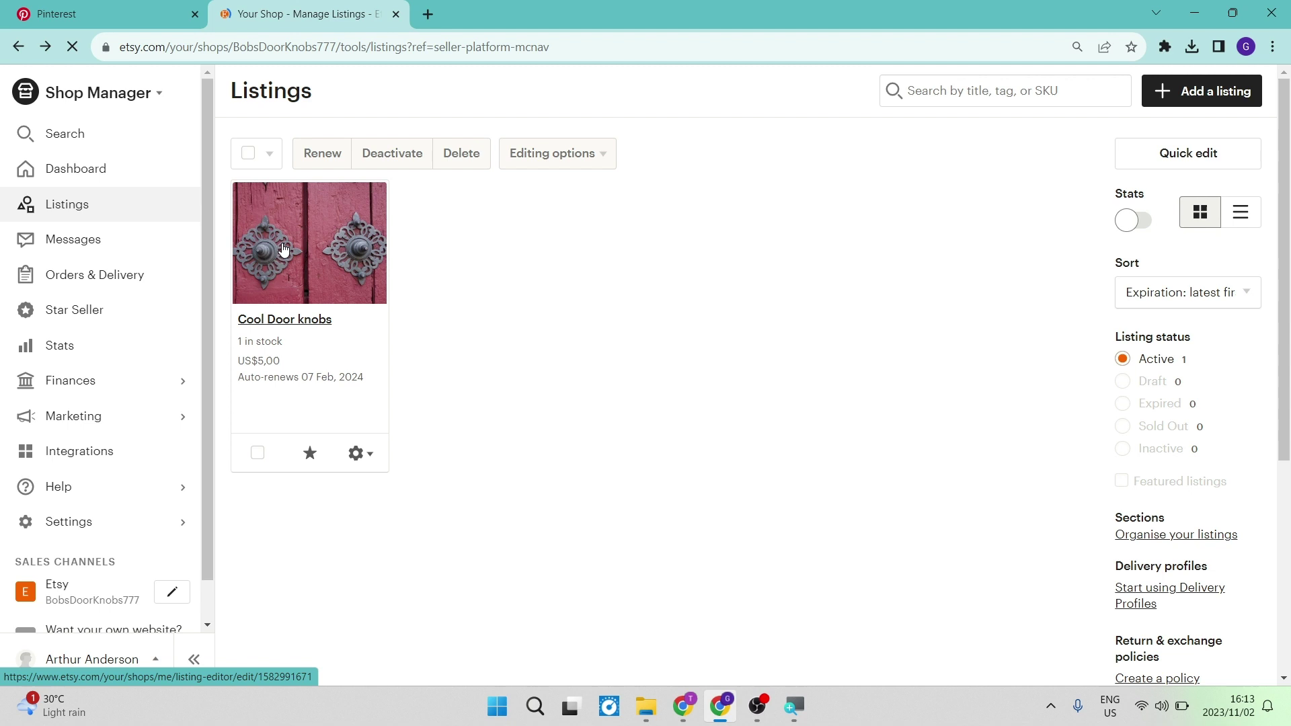
- Open the Cool Door knobs listing's editor page in Etsy
{"action": "left_click", "coordinate": [353, 350]}
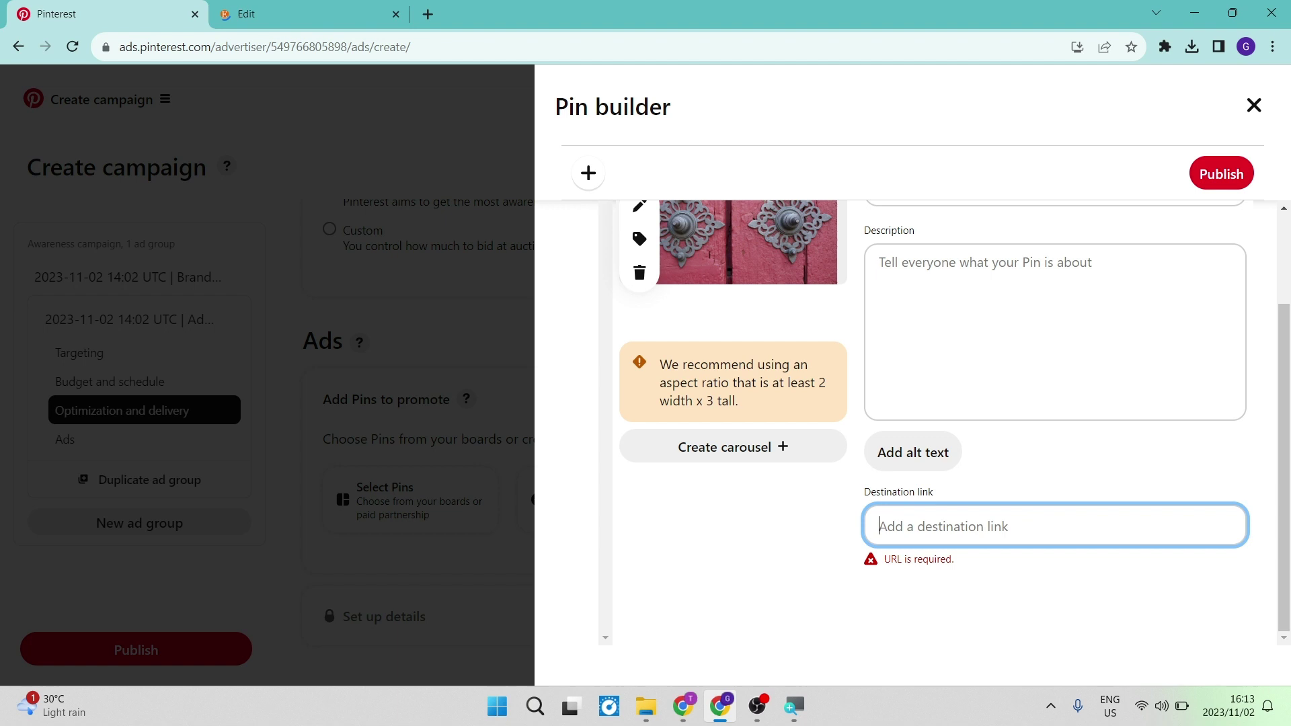
- Paste the Etsy listing URL as the destination link, publish the pin, and review the ad
{"action": "key", "text": "ctrl+v"}
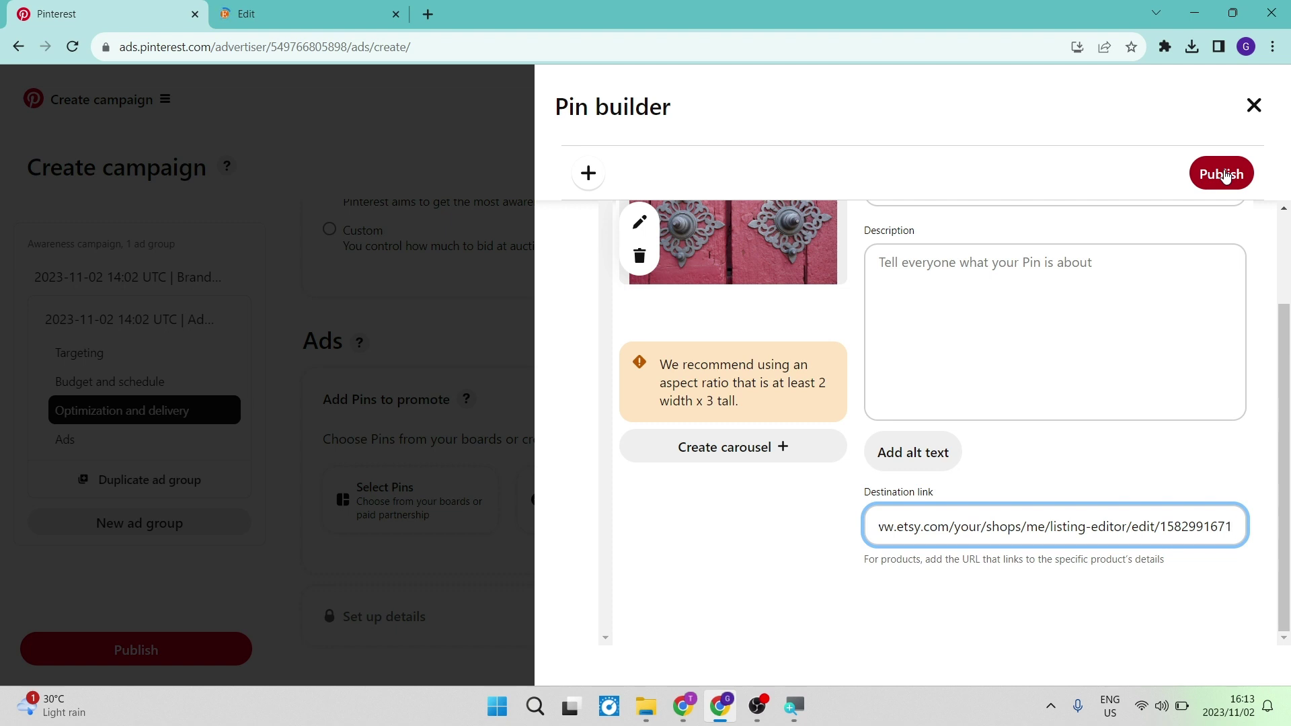
{"action": "left_click", "coordinate": [1225, 176]}
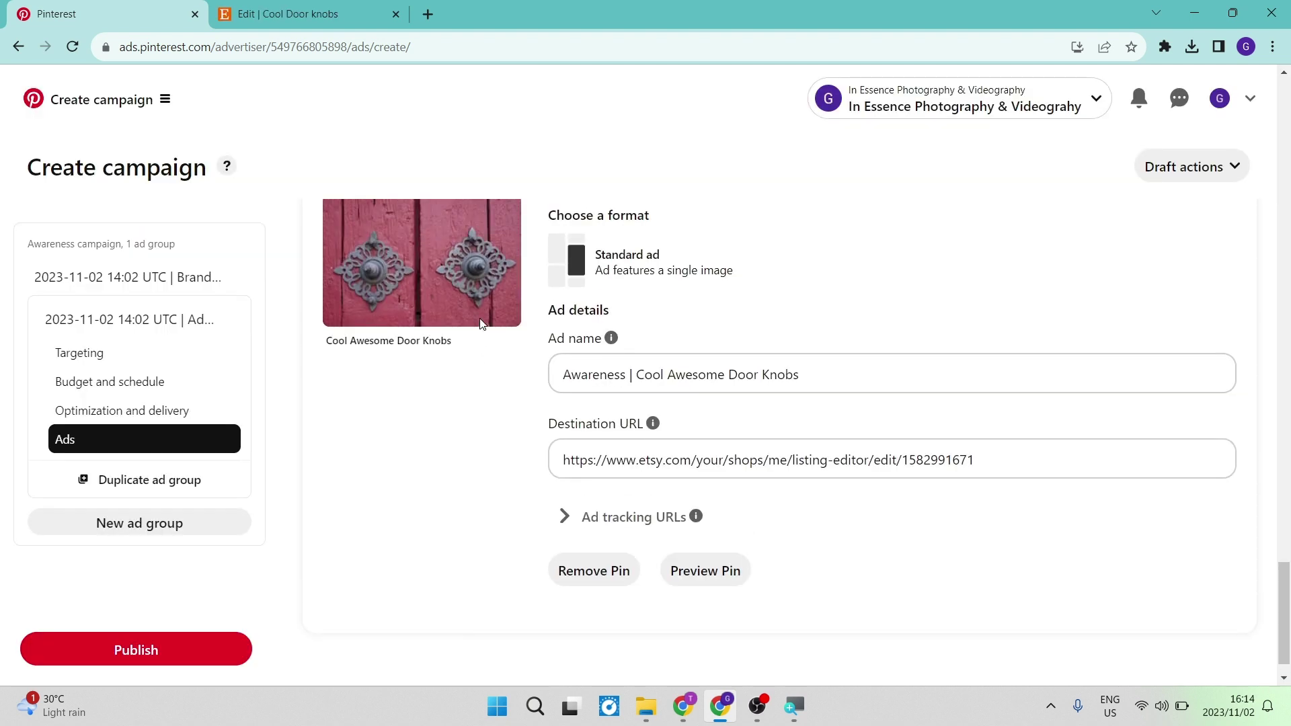
{"action": "scroll", "coordinate": [478, 318], "scroll_direction": "up", "scroll_amount": 2}
{"action": "scroll", "coordinate": [478, 317], "scroll_direction": "down", "scroll_amount": 1}
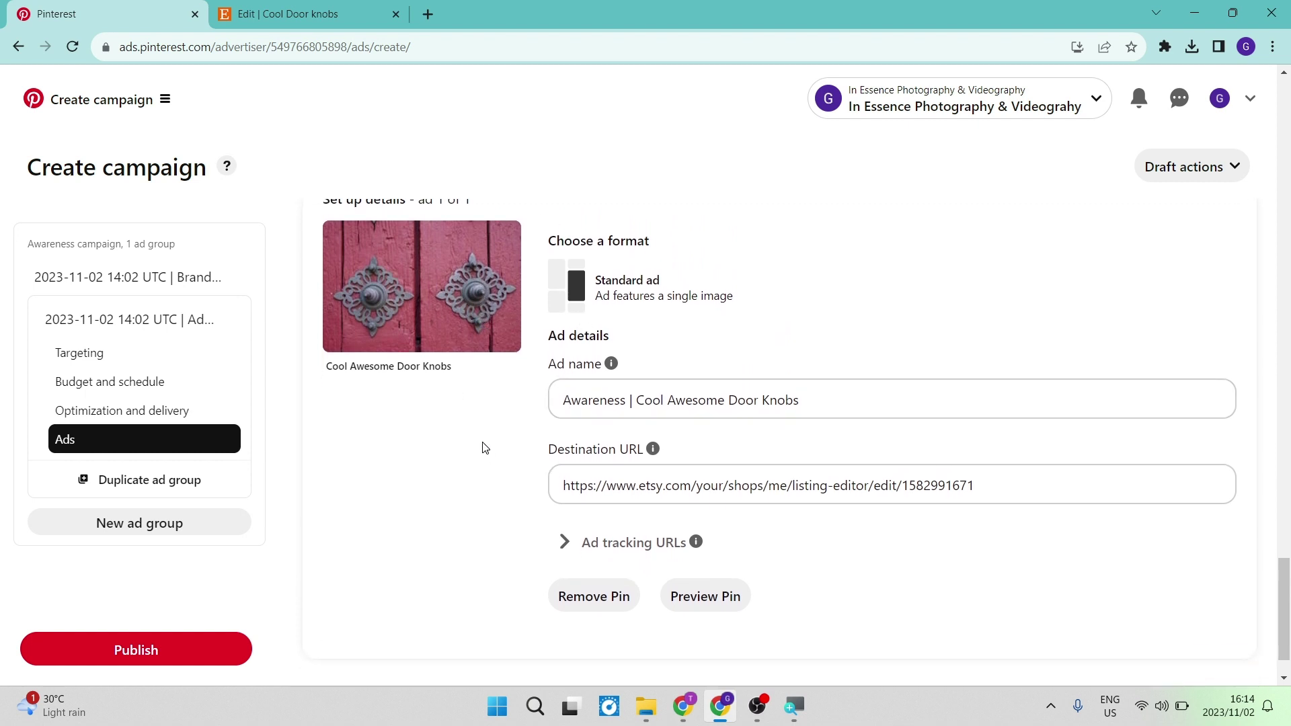
{"action": "scroll", "coordinate": [484, 446], "scroll_direction": "down", "scroll_amount": 1}
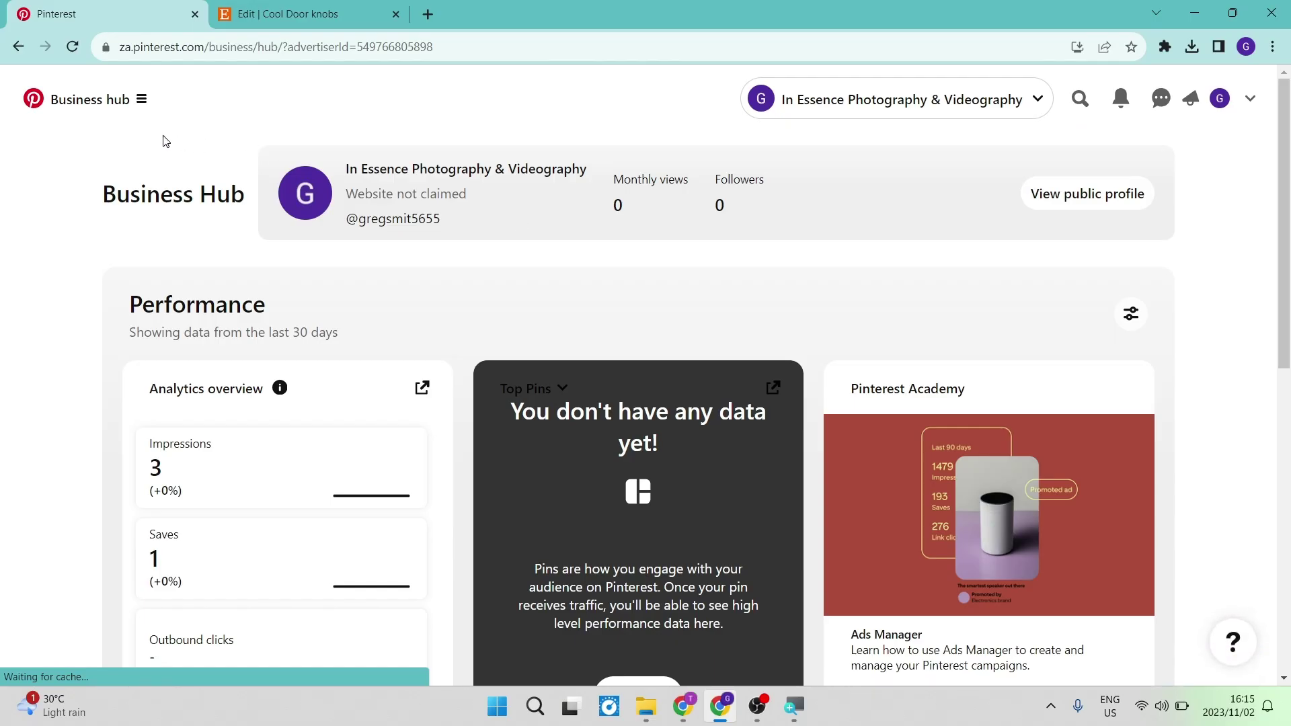
- Go from Business Hub to the Business Manager dashboard showing CA$0.00 spend and 0 impressions
{"action": "left_click", "coordinate": [134, 116]}
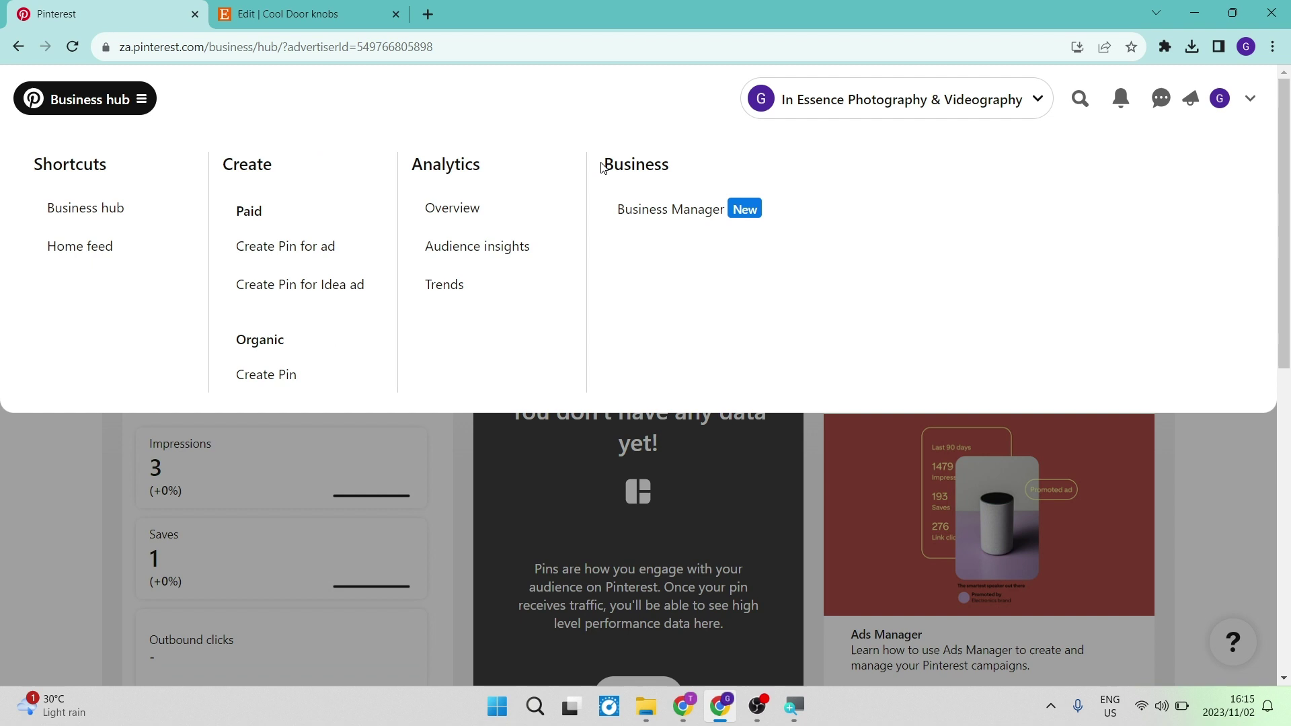
{"action": "left_click", "coordinate": [661, 209]}
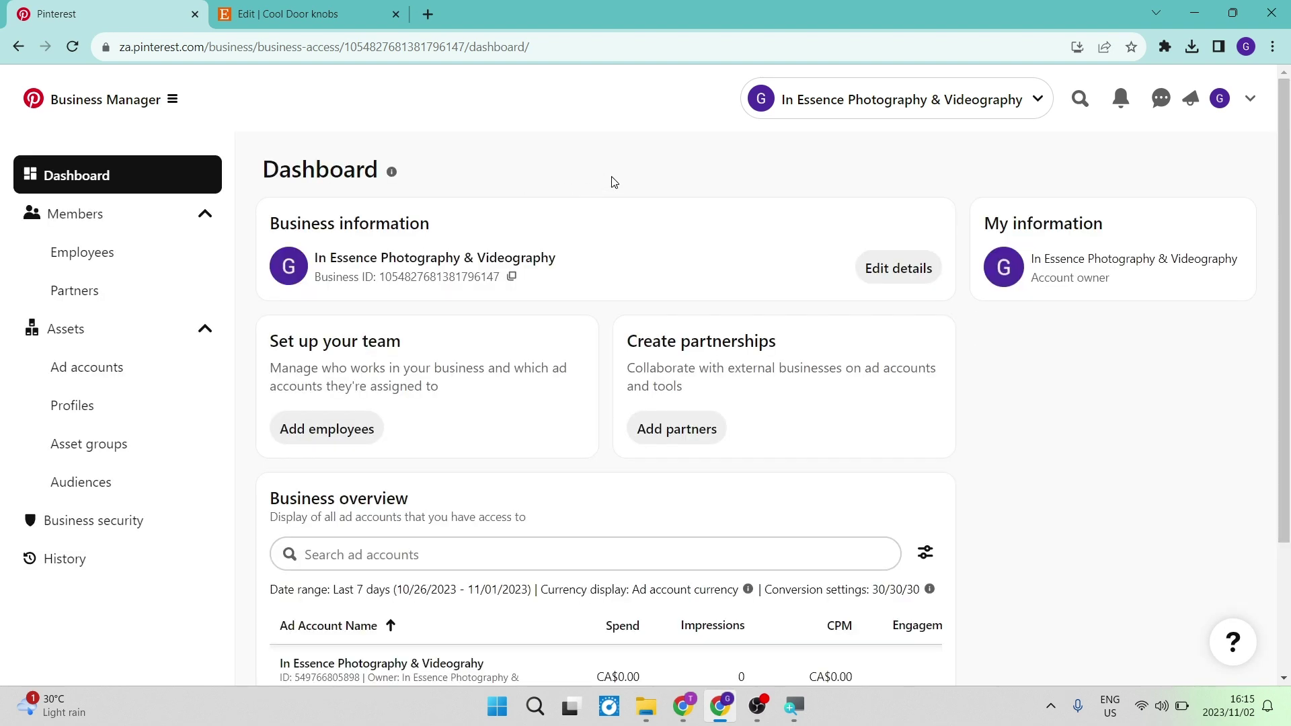
{"action": "scroll", "coordinate": [605, 426], "scroll_direction": "down", "scroll_amount": 3}
{"action": "scroll", "coordinate": [933, 573], "scroll_direction": "up", "scroll_amount": 1}
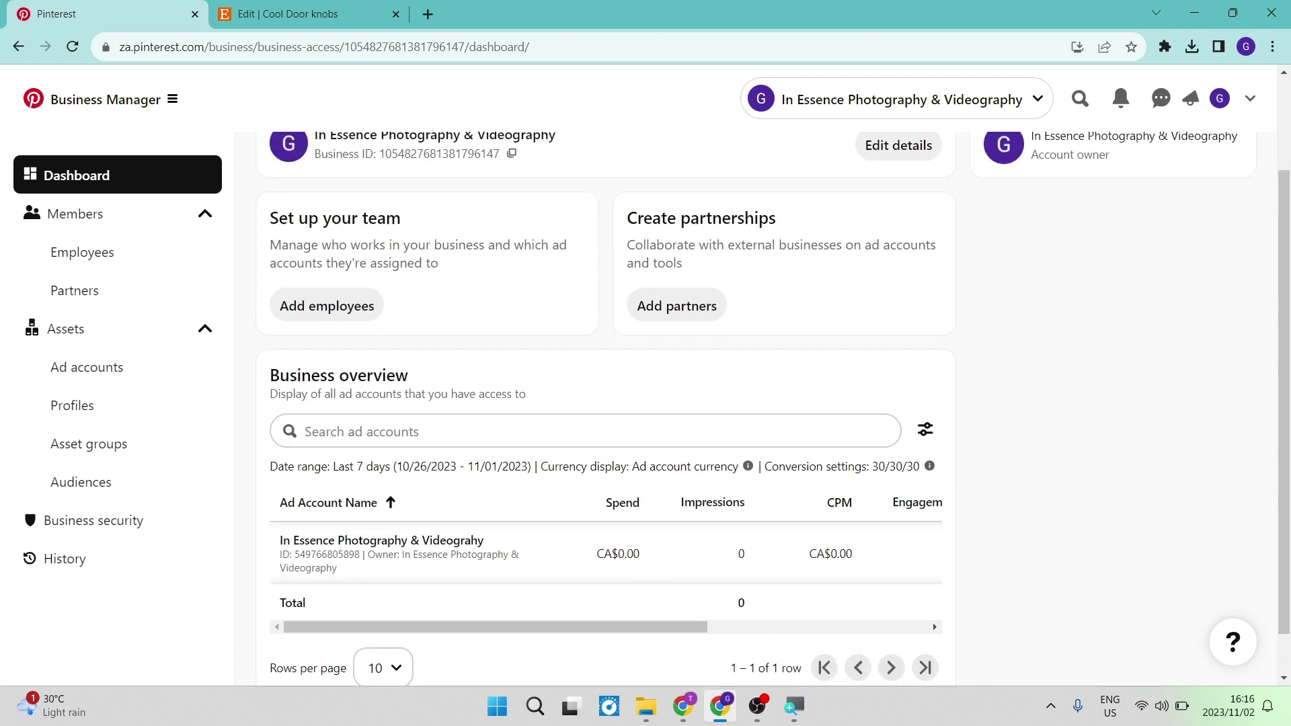
{"action": "scroll", "coordinate": [605, 426], "scroll_direction": "up", "scroll_amount": 2}
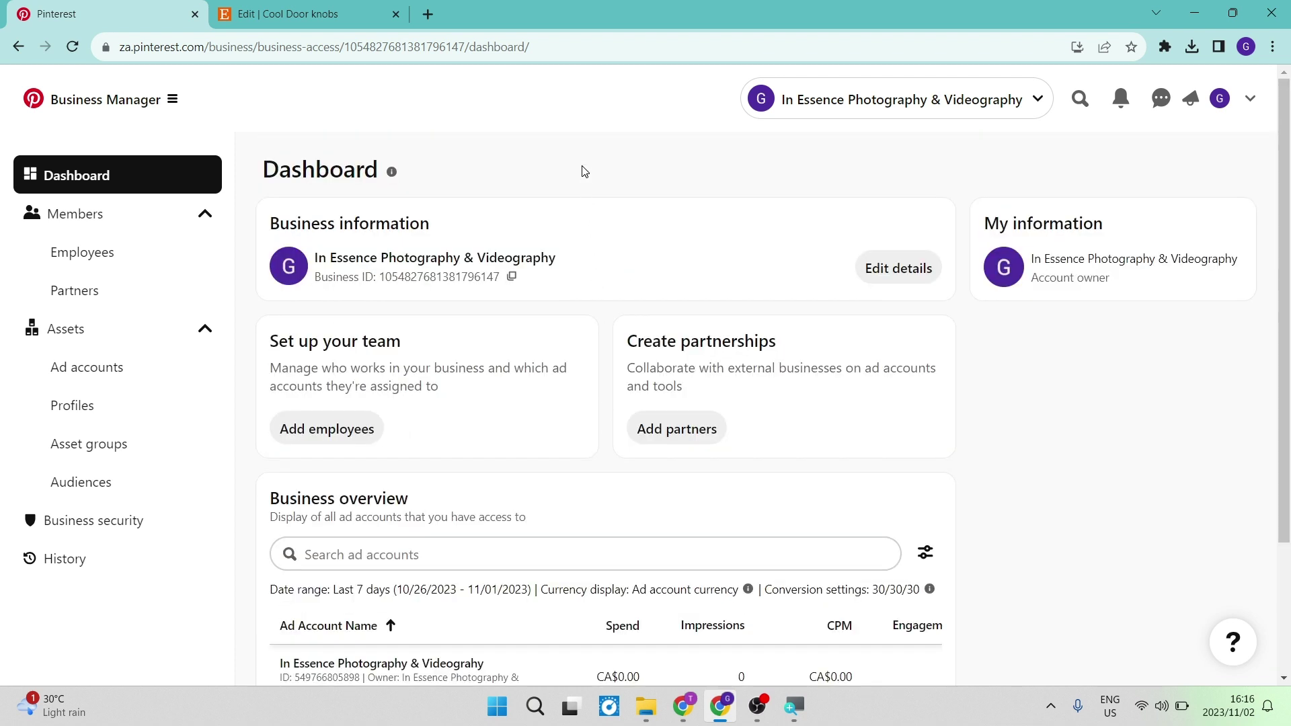